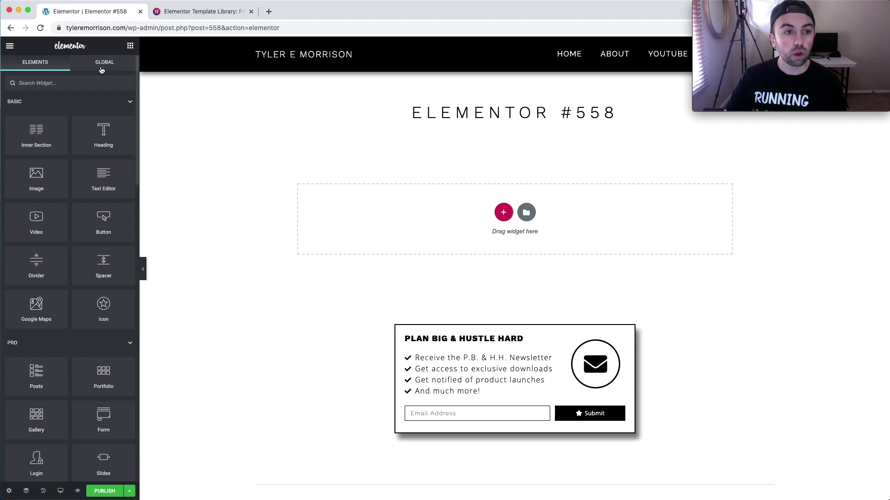
Scroll the Template Library to Elementor Kits and open the Digital Agency kit's live demo.
left_click(199, 12)
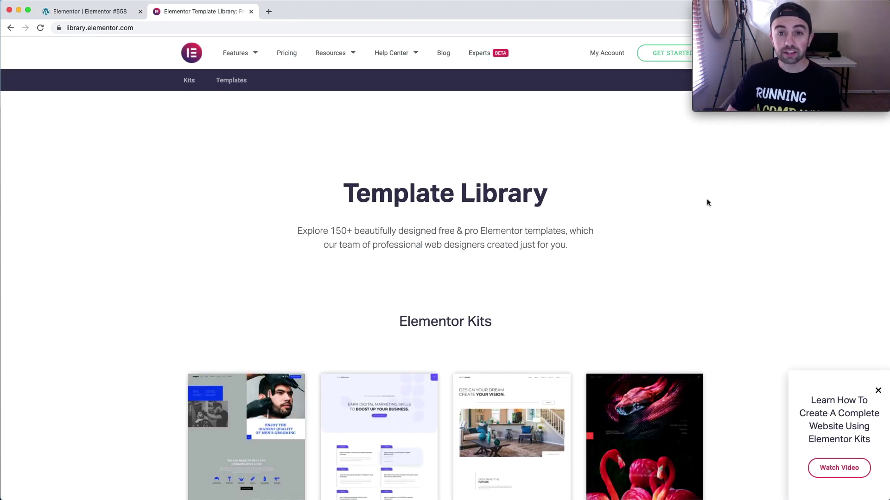
scroll(707, 203, "down", 5)
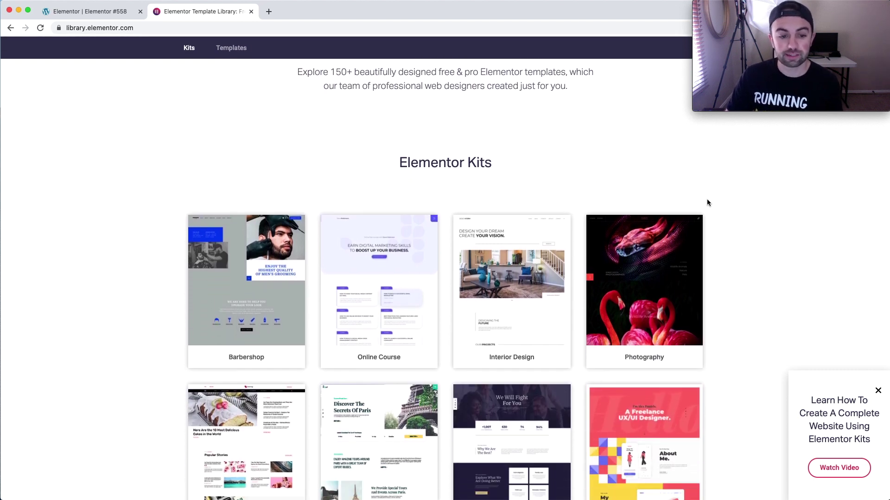
scroll(707, 203, "down", 1)
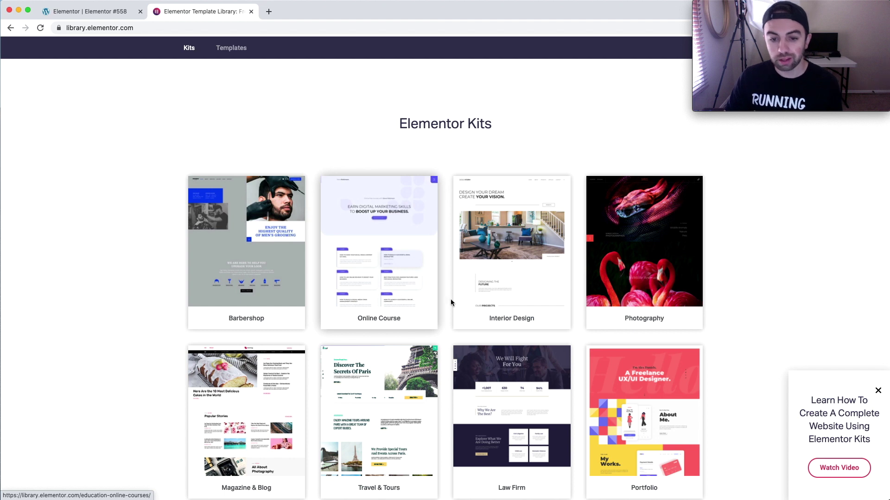
scroll(766, 300, "down", 3)
scroll(766, 300, "down", 3)
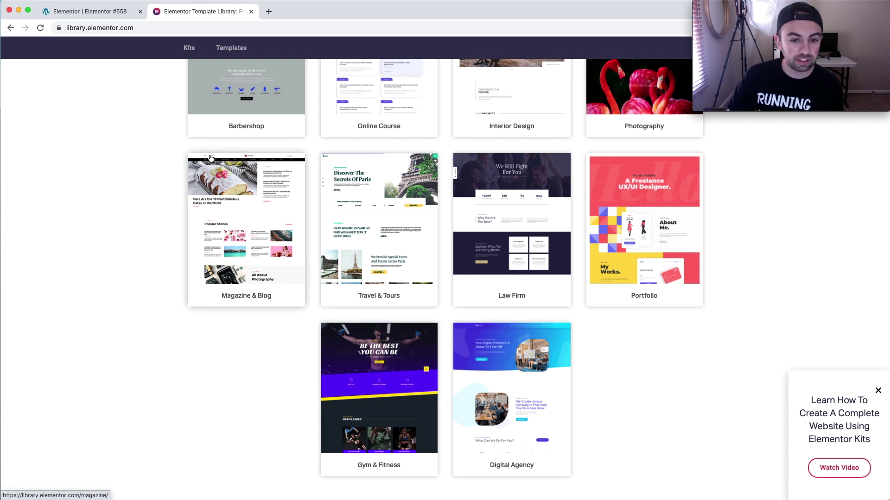
scroll(635, 181, "up", 4)
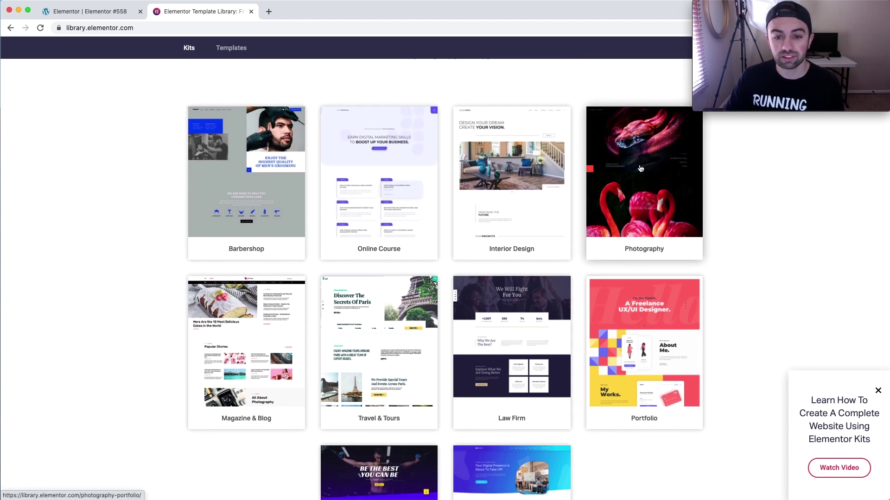
scroll(395, 394, "down", 5)
left_click(395, 394)
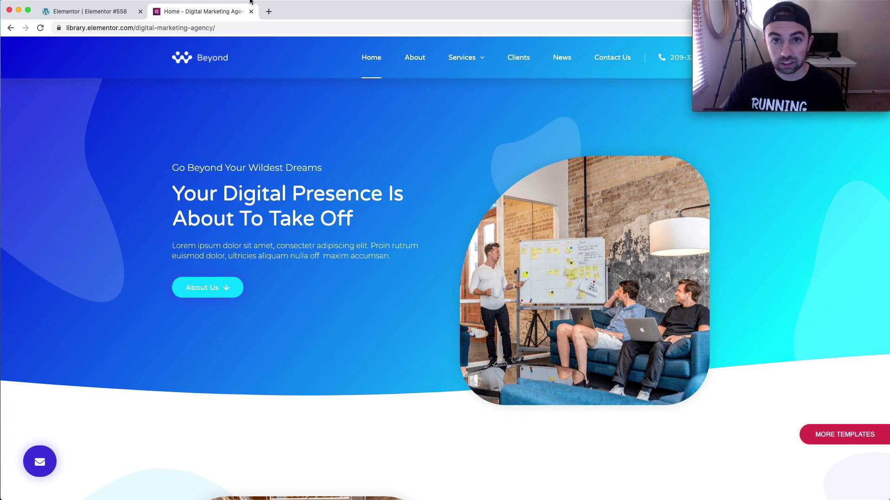
scroll(424, 132, "down", 5)
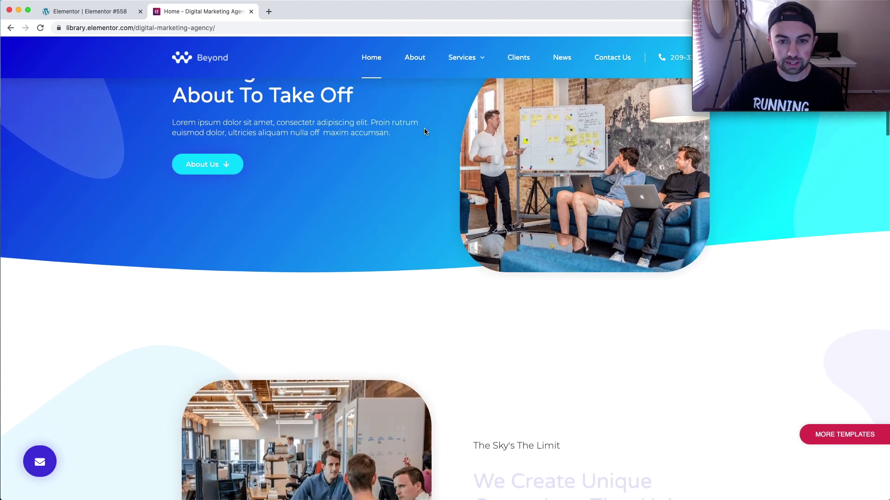
scroll(426, 132, "down", 4)
scroll(425, 131, "up", 2)
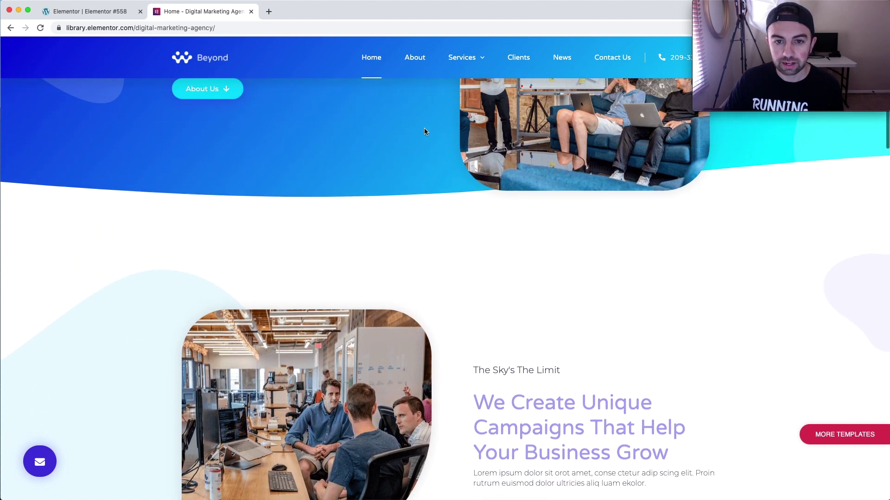
scroll(425, 132, "up", 3)
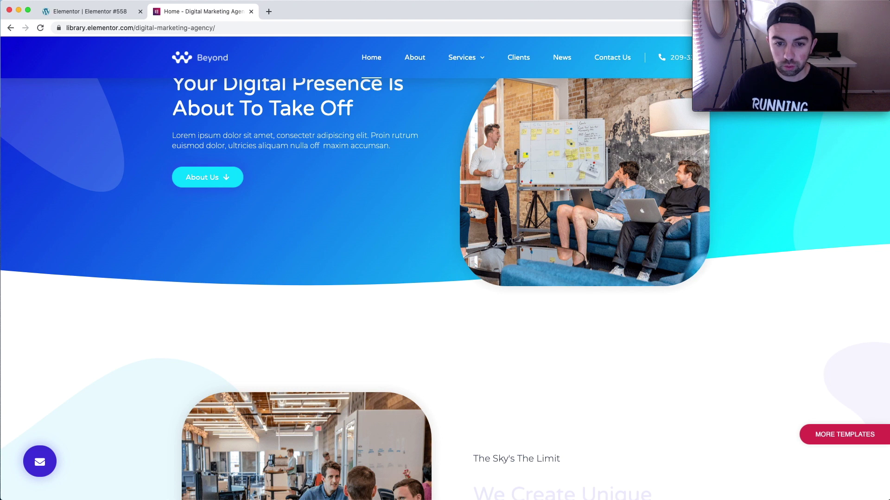
scroll(447, 188, "up", 2)
scroll(447, 187, "down", 4)
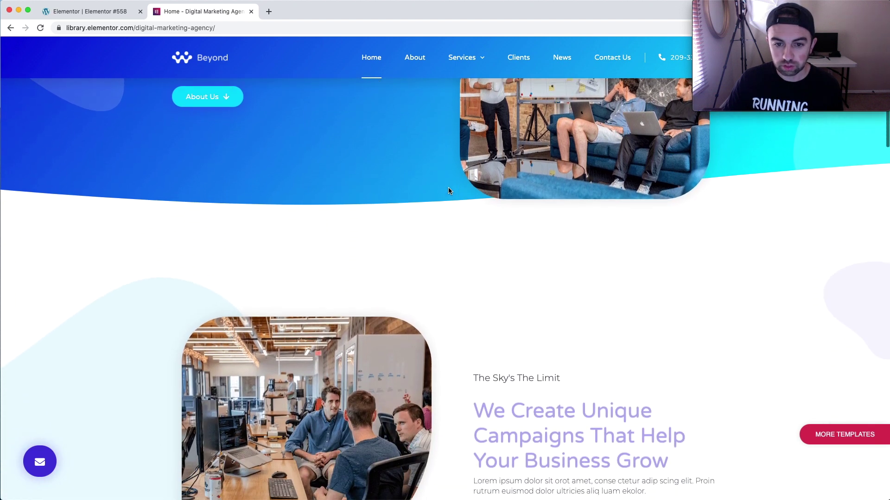
scroll(448, 188, "down", 5)
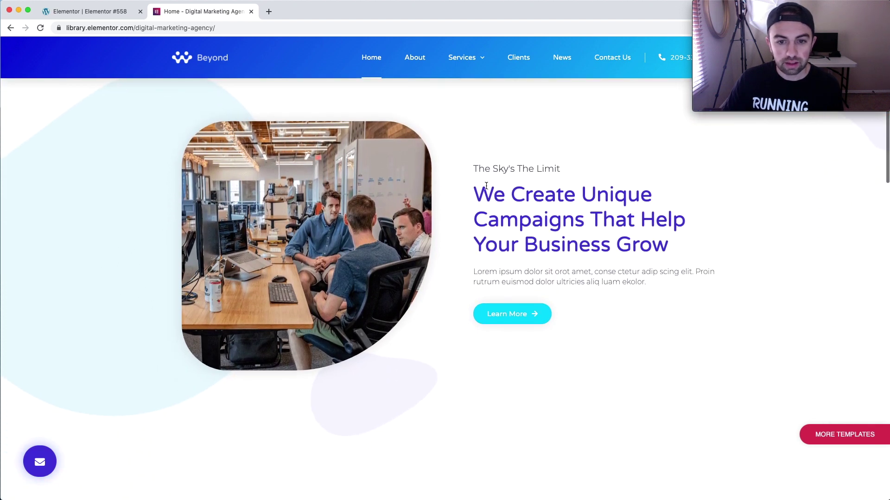
scroll(480, 185, "down", 2)
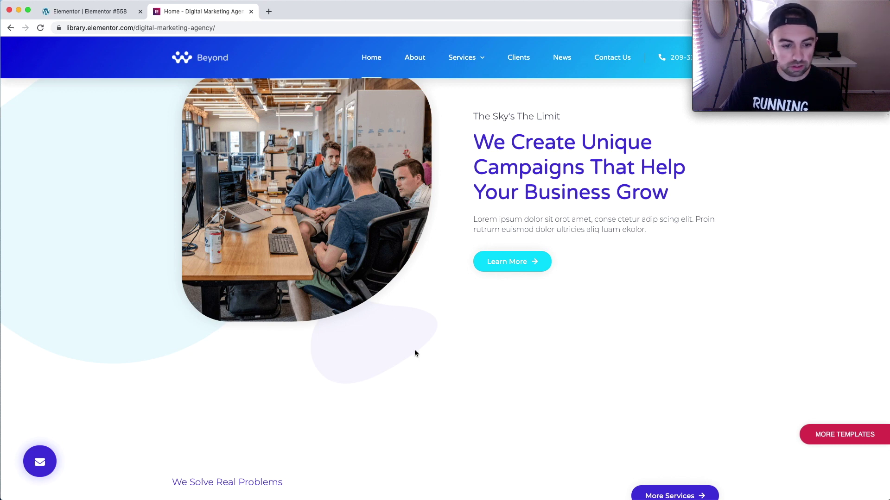
scroll(424, 280, "down", 8)
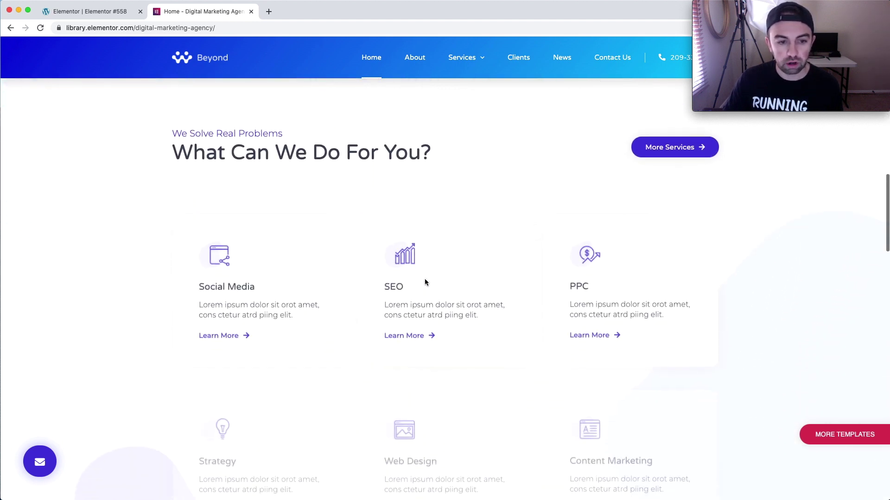
scroll(425, 281, "down", 3)
scroll(425, 281, "up", 7)
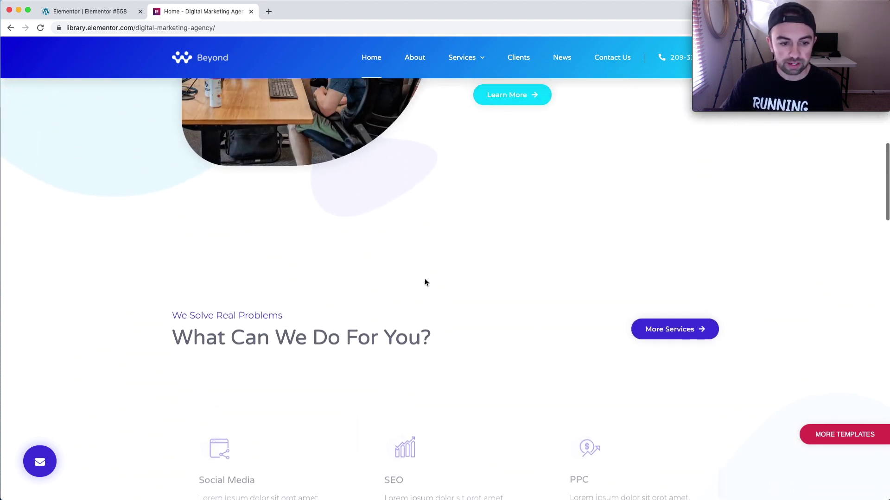
scroll(425, 282, "down", 8)
scroll(425, 279, "down", 10)
scroll(424, 281, "down", 13)
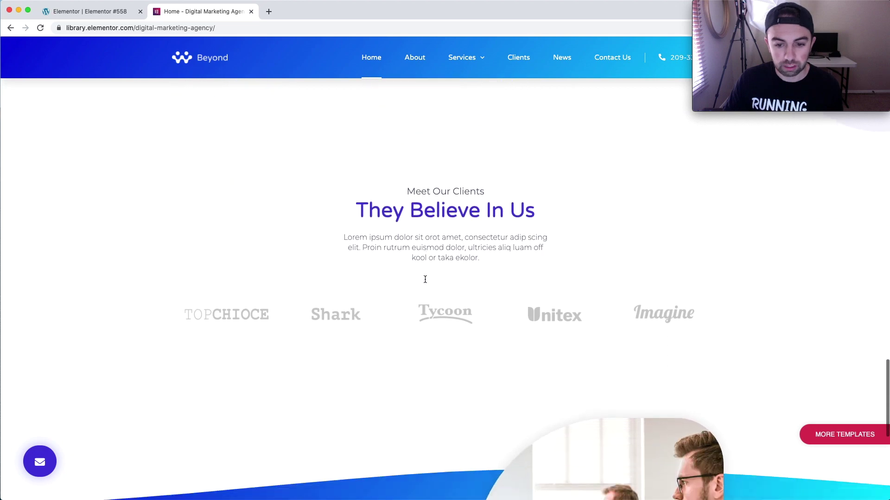
scroll(424, 280, "down", 6)
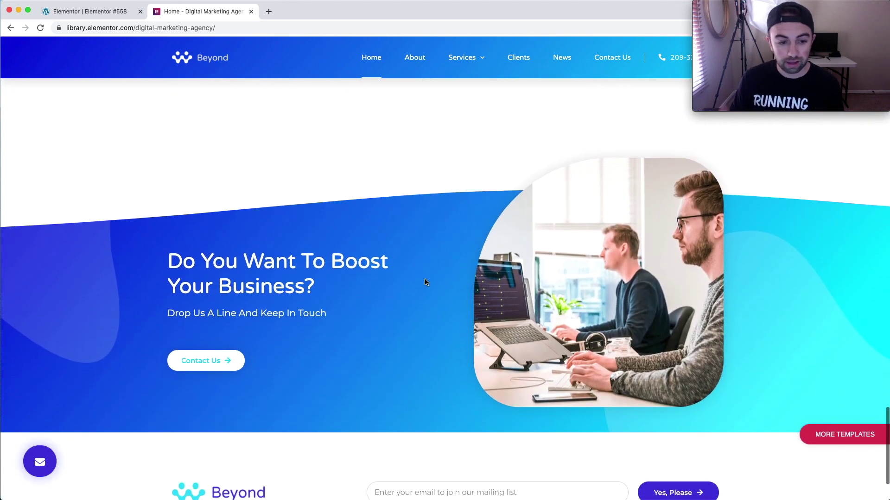
scroll(425, 282, "down", 2)
scroll(425, 282, "up", 10)
scroll(425, 280, "up", 20)
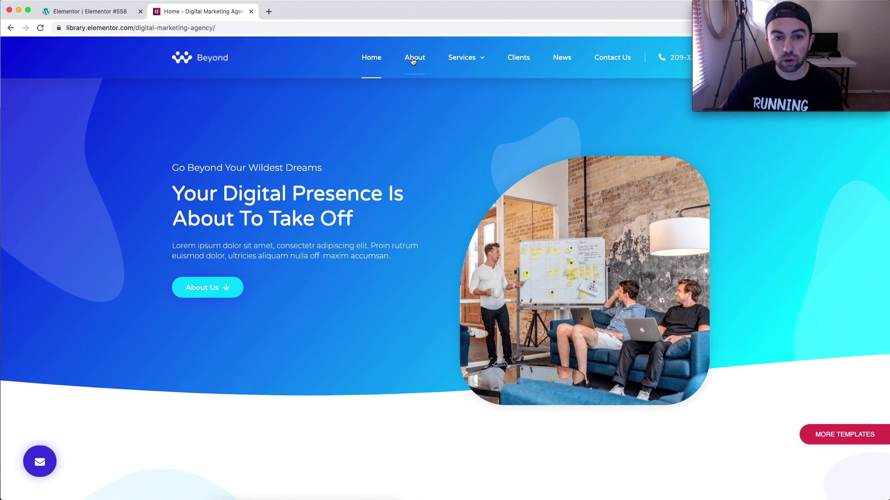
Browse the demo's About and News pages, then go back to the Elementor #558 editor tab.
left_click(412, 60)
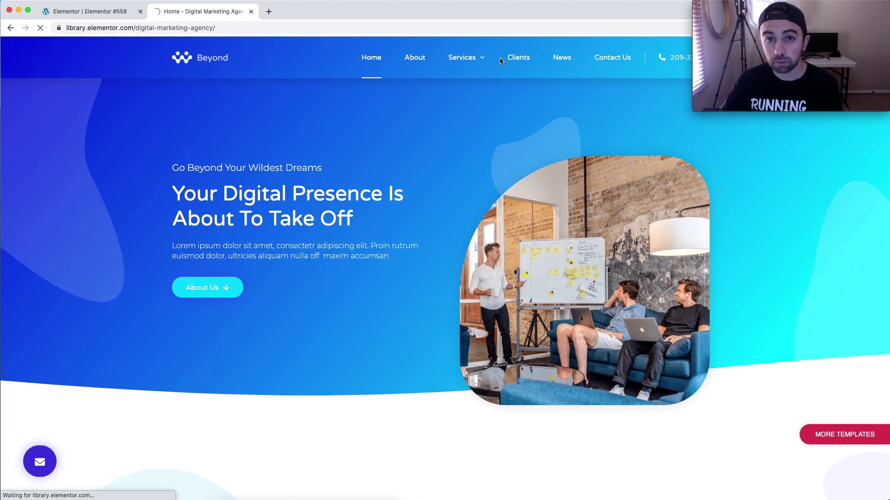
scroll(667, 237, "down", 15)
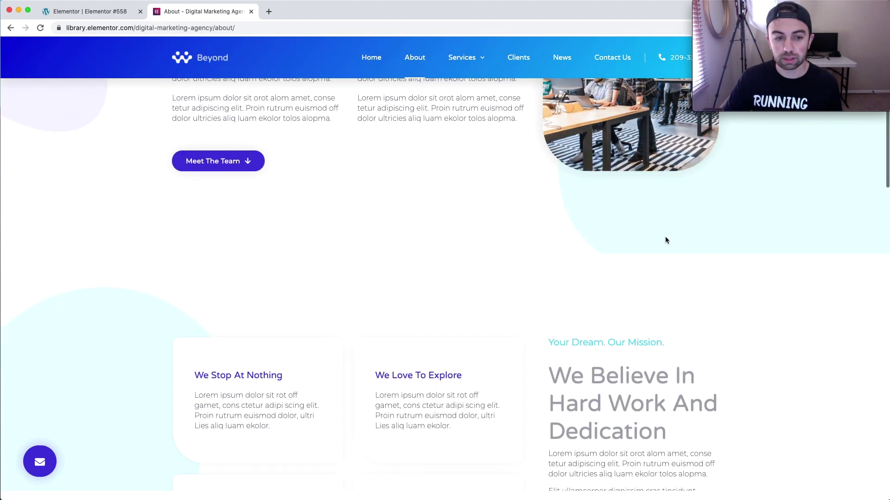
scroll(638, 223, "up", 10)
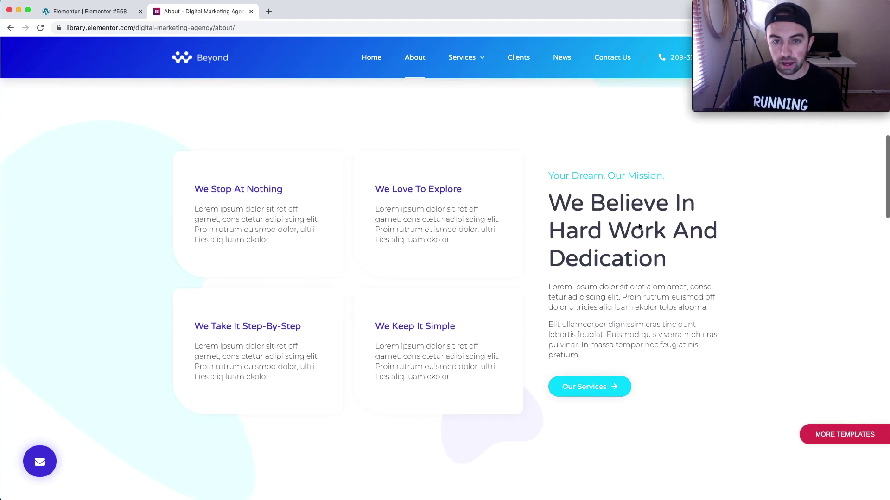
left_click(557, 64)
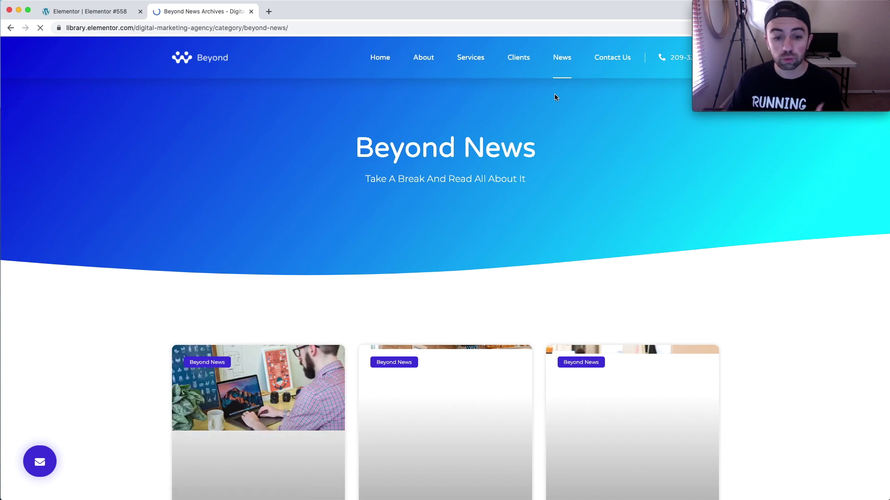
scroll(576, 137, "down", 12)
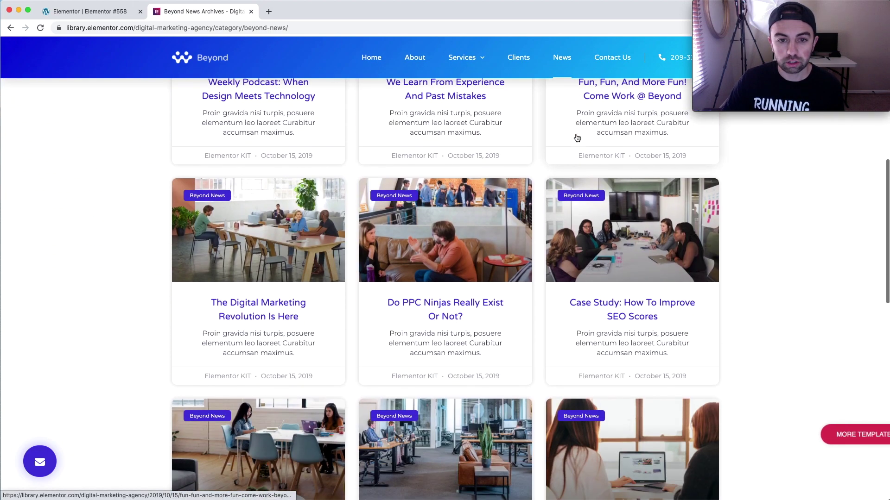
scroll(576, 137, "down", 10)
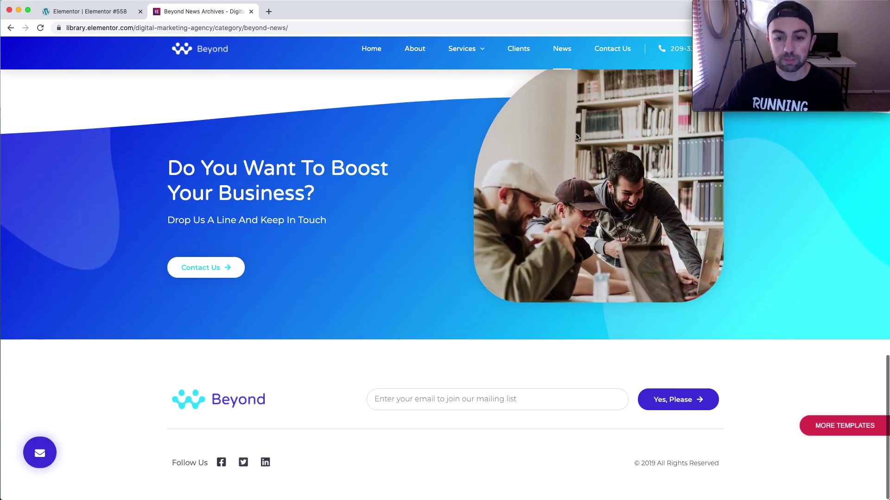
scroll(576, 137, "up", 20)
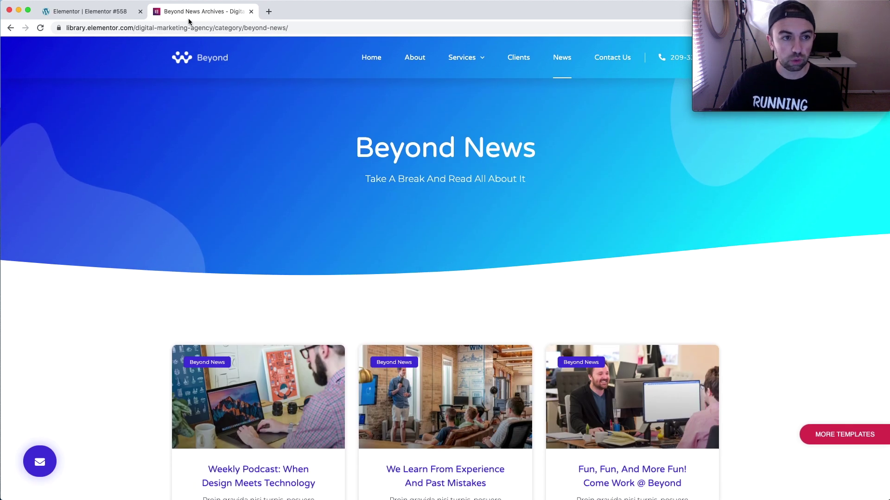
left_click(100, 13)
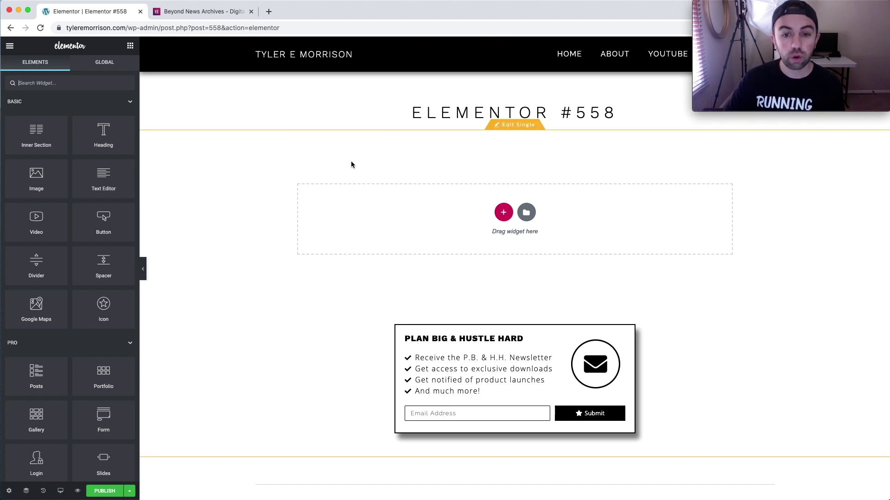
Revisit the Template Library main page in the browser, then return to the editor.
left_click(527, 213)
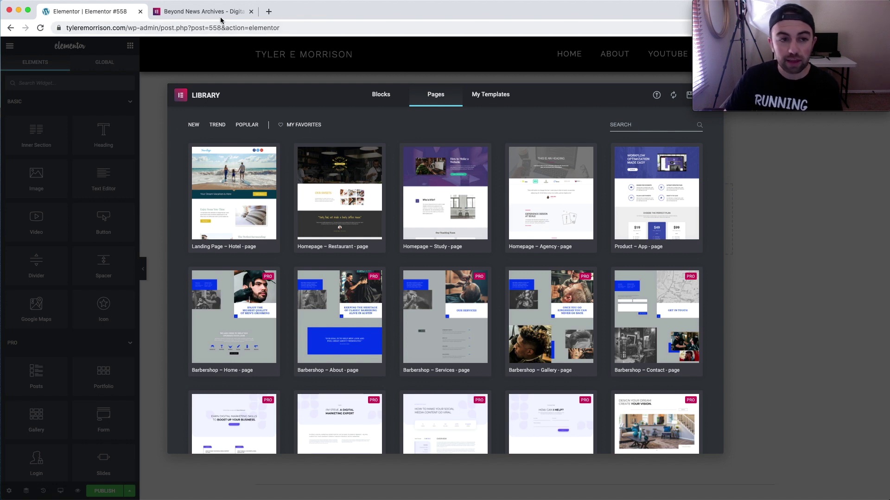
left_click(204, 12)
right_click(10, 28)
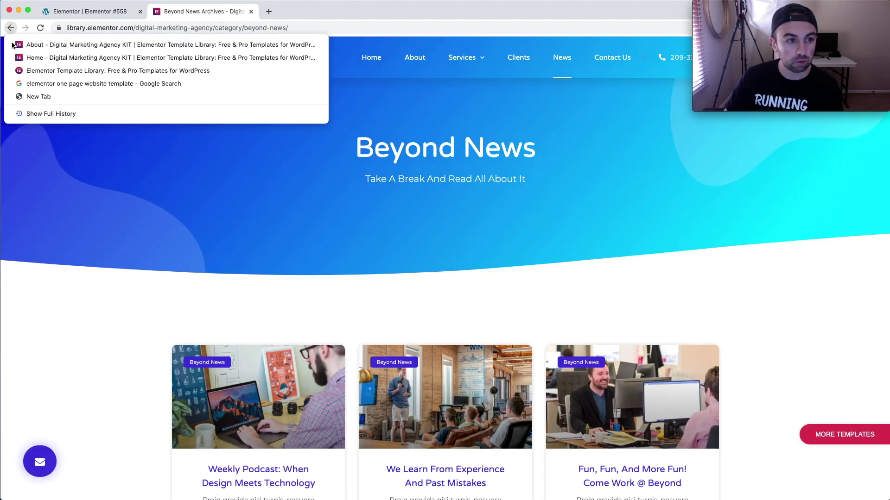
left_click(18, 74)
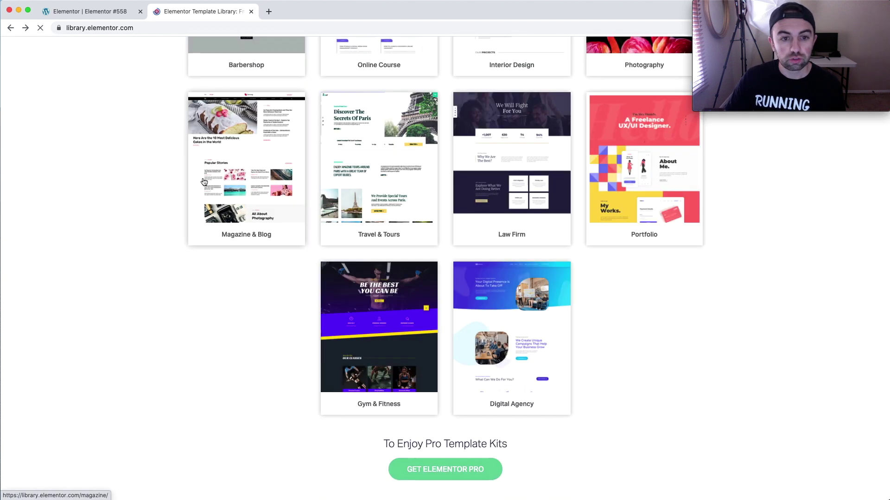
scroll(460, 417, "down", 1)
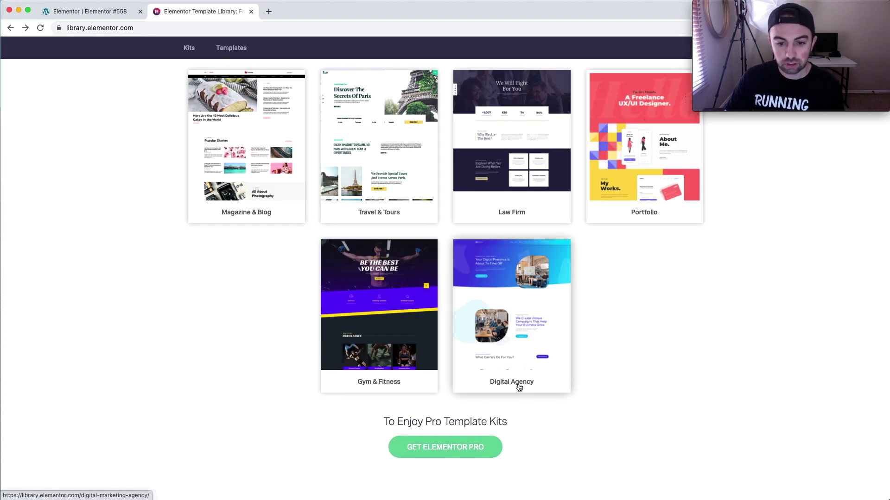
left_click(83, 11)
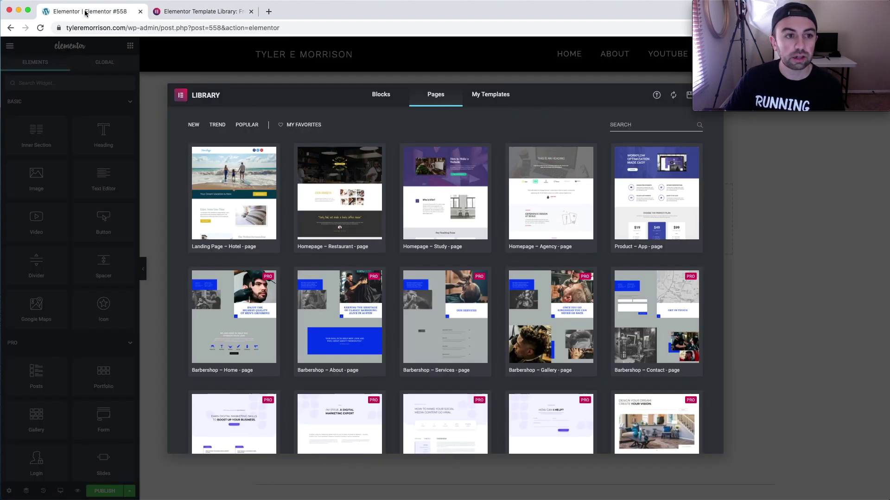
Search the library for 'digit' and insert the Digital Agency – Home Page template.
left_click(638, 121)
type("digitak")
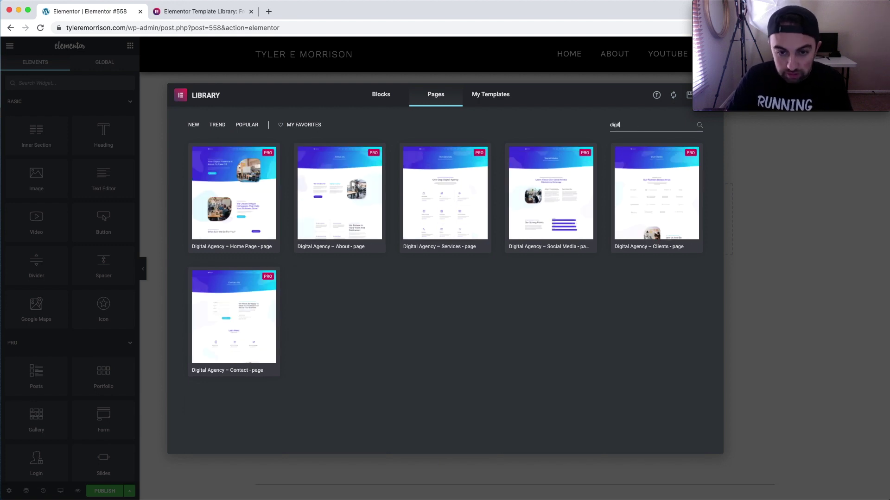
key("BackSpace")
key("BackSpace")
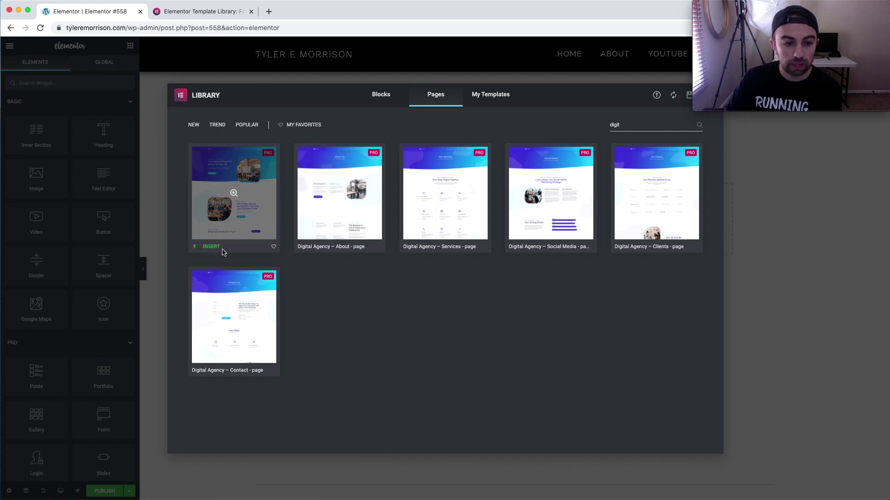
left_click(212, 247)
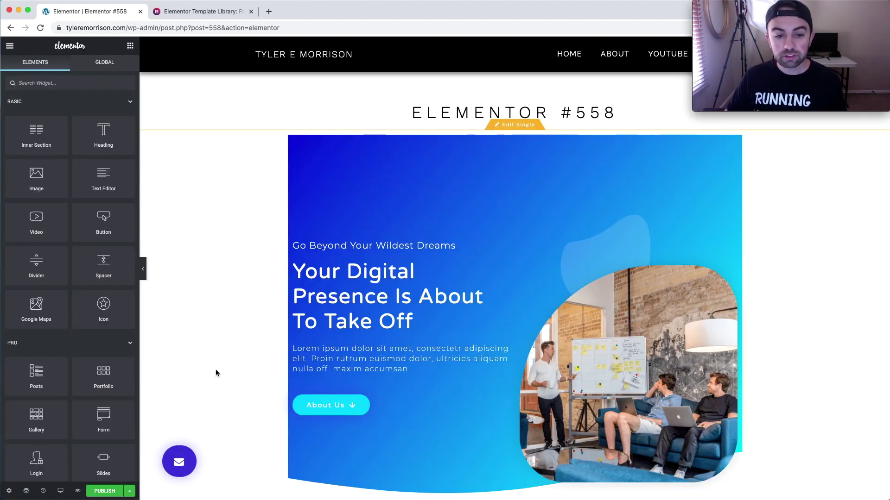
Set the Page Layout to Elementor Full Width and scroll down to the team cards.
left_click(10, 492)
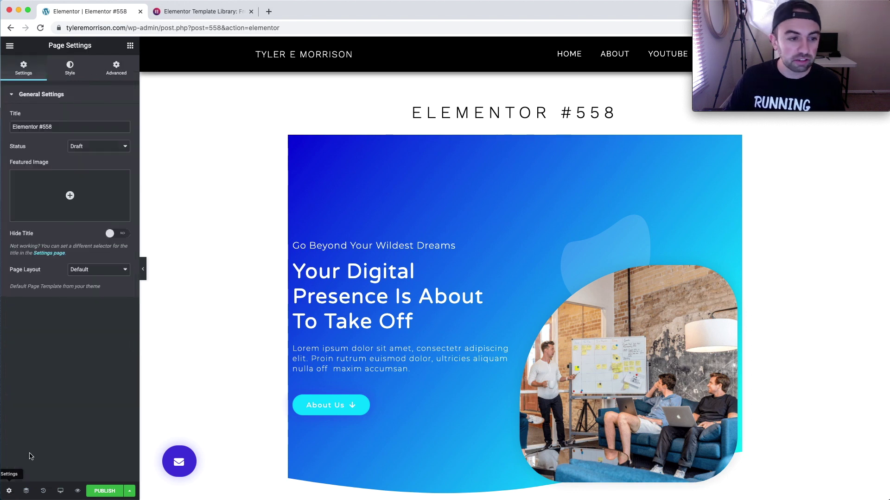
left_click(121, 272)
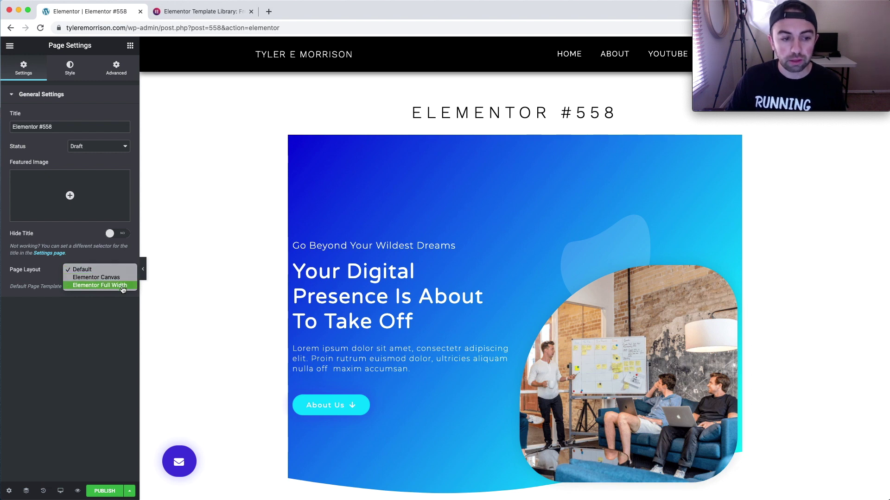
left_click(123, 285)
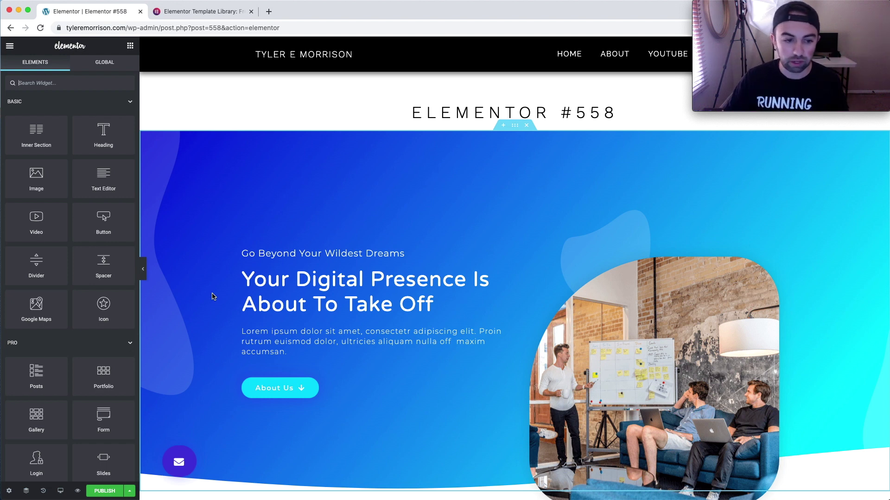
scroll(571, 274, "down", 4)
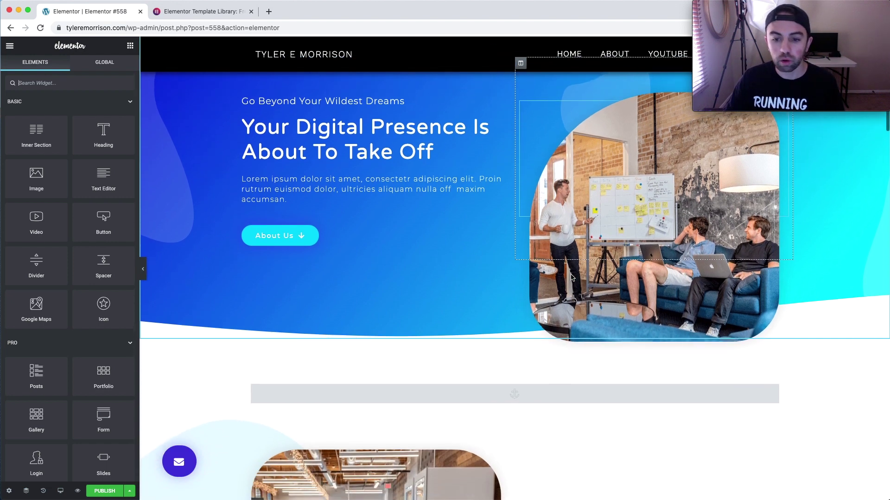
scroll(572, 277, "down", 12)
scroll(571, 277, "down", 11)
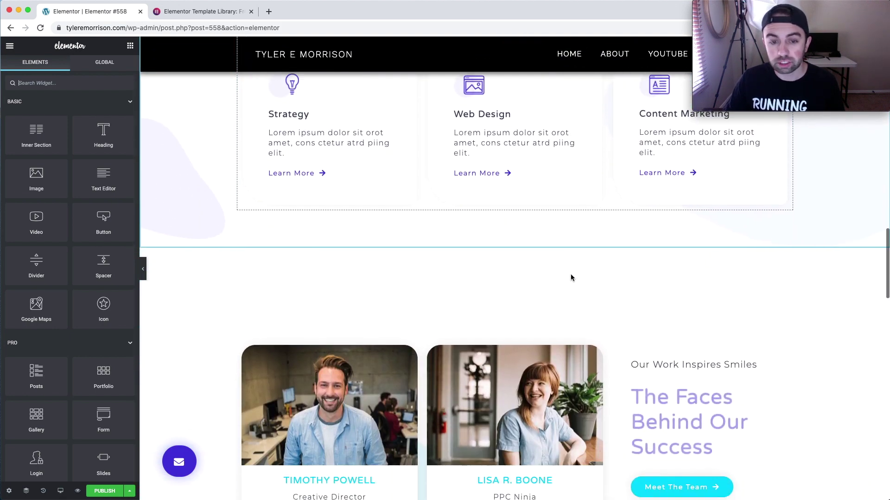
scroll(571, 277, "down", 6)
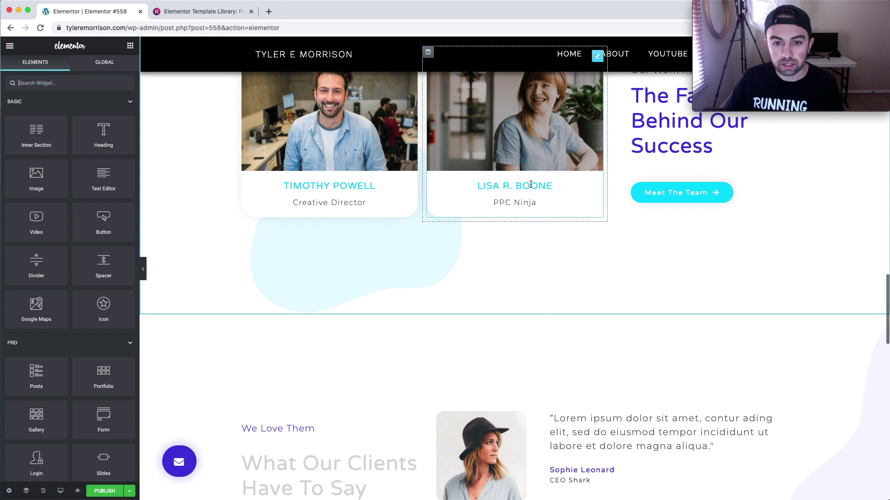
scroll(582, 274, "up", 2)
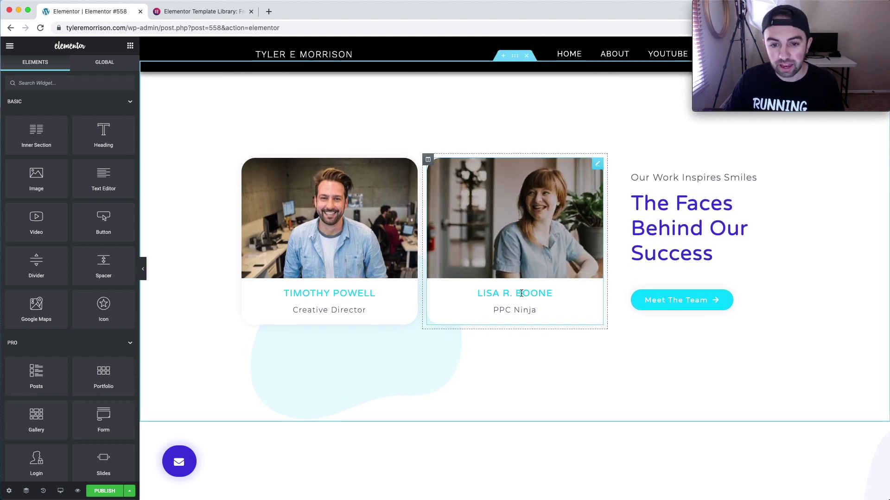
Replace the second team card's full name with a short first name, keeping the PPC Ninja role.
left_click(521, 293)
left_click_drag(554, 294, 510, 293)
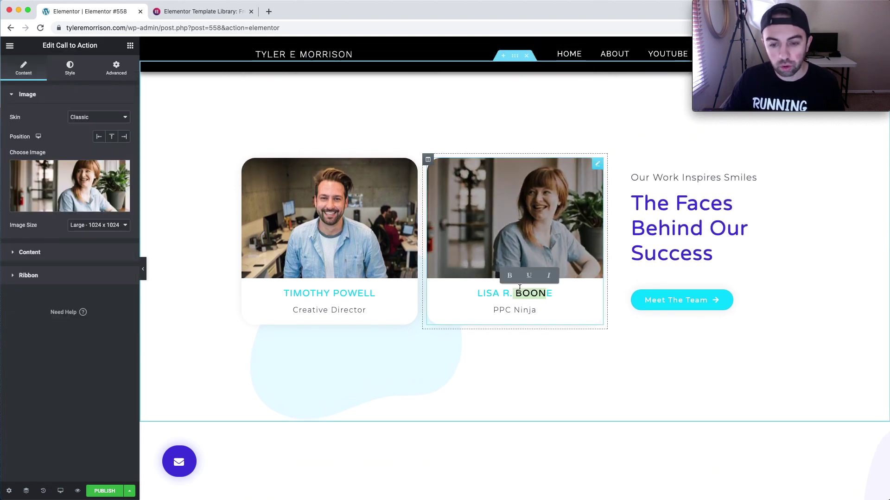
type("E")
key("BackSpace")
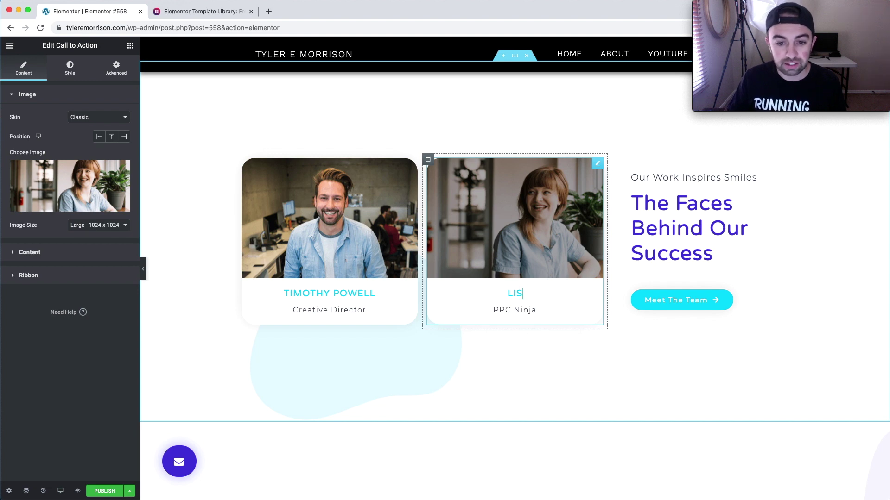
type("JANE")
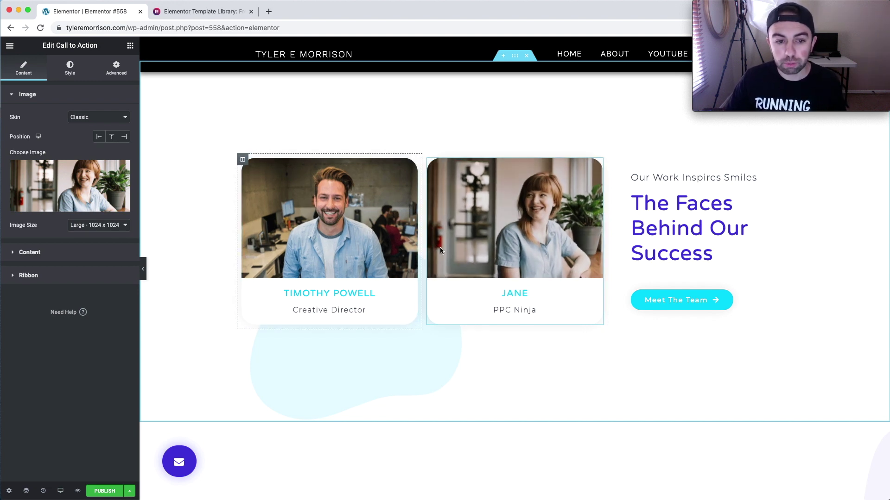
scroll(620, 419, "down", 7)
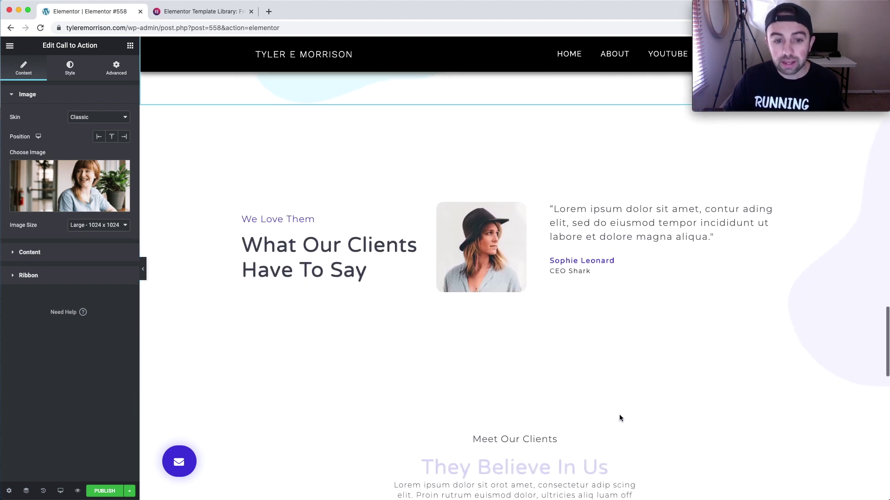
Inspect the testimonial carousel's Item #1 and Item #2 slides, then return to the Elements panel.
left_click(636, 211)
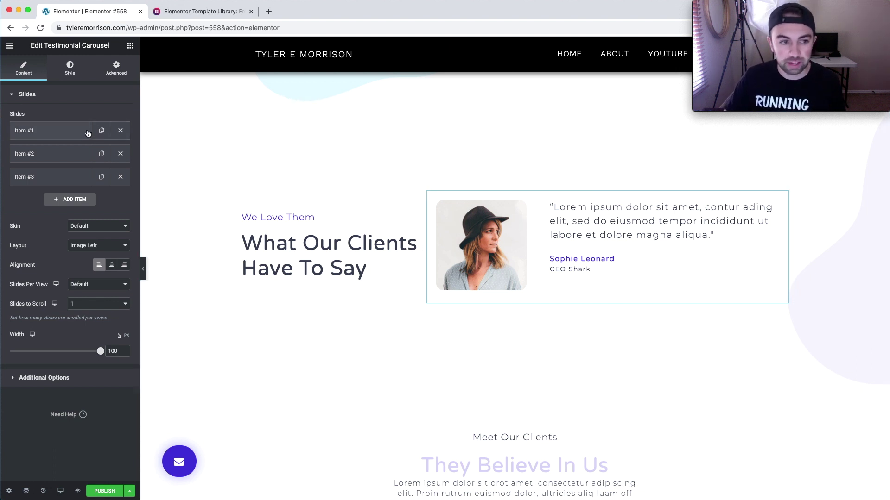
left_click(64, 130)
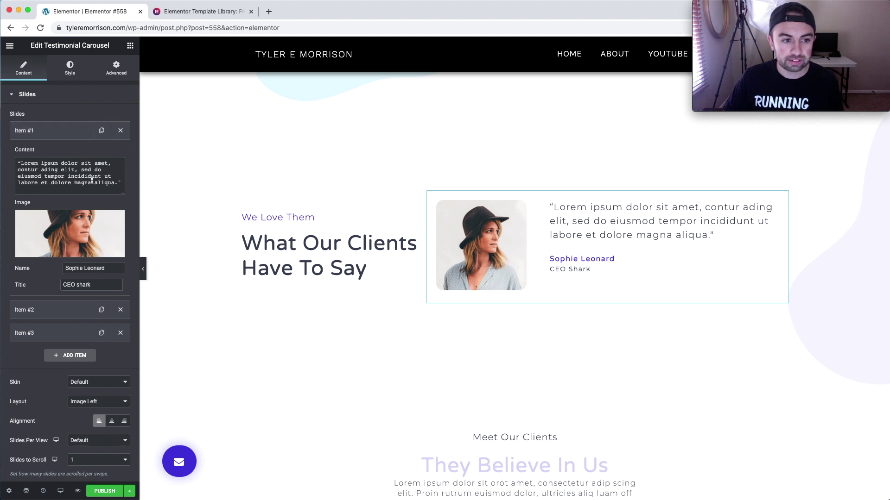
left_click(45, 128)
left_click(52, 153)
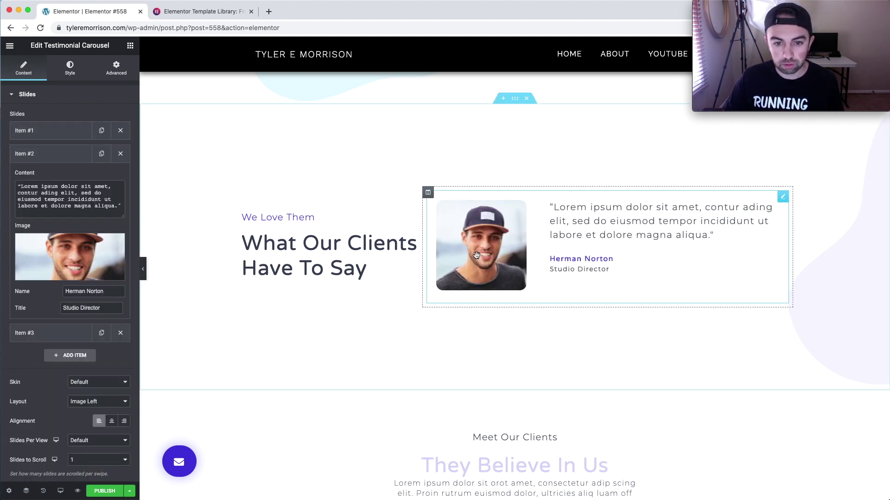
scroll(556, 250, "down", 10)
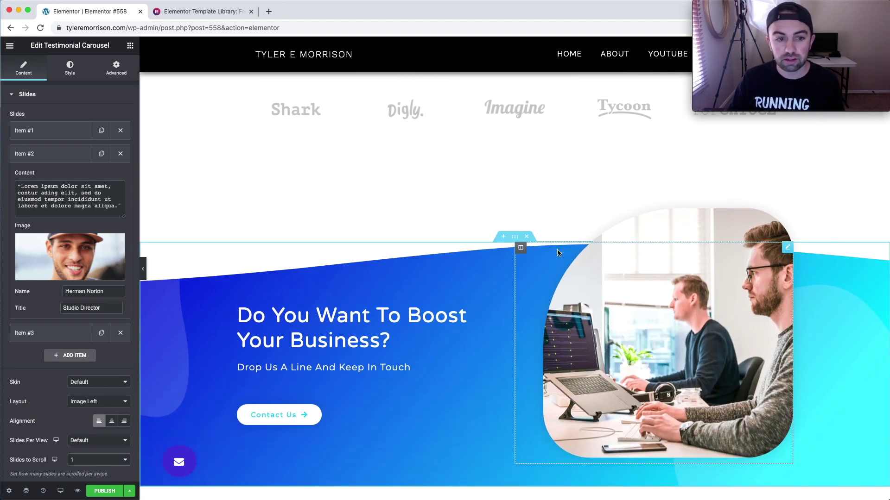
left_click(10, 46)
left_click(9, 46)
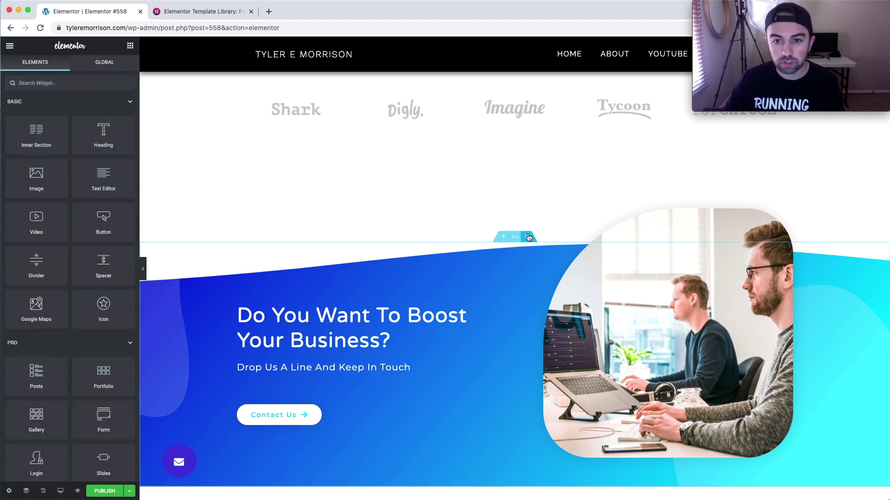
scroll(528, 237, "down", 6)
scroll(529, 236, "down", 1)
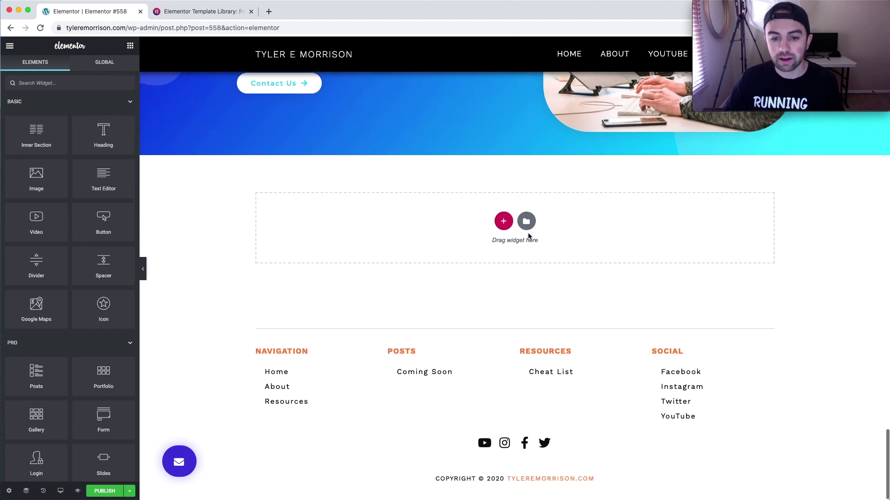
scroll(529, 236, "up", 1)
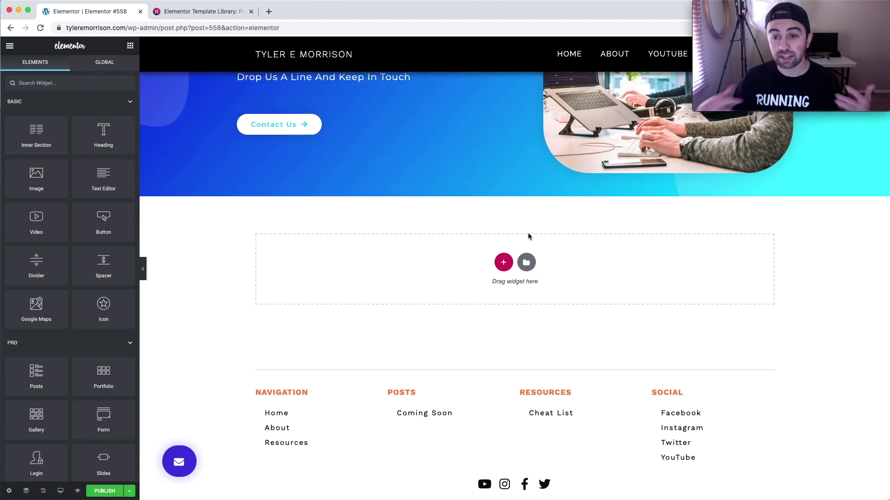
scroll(529, 236, "up", 15)
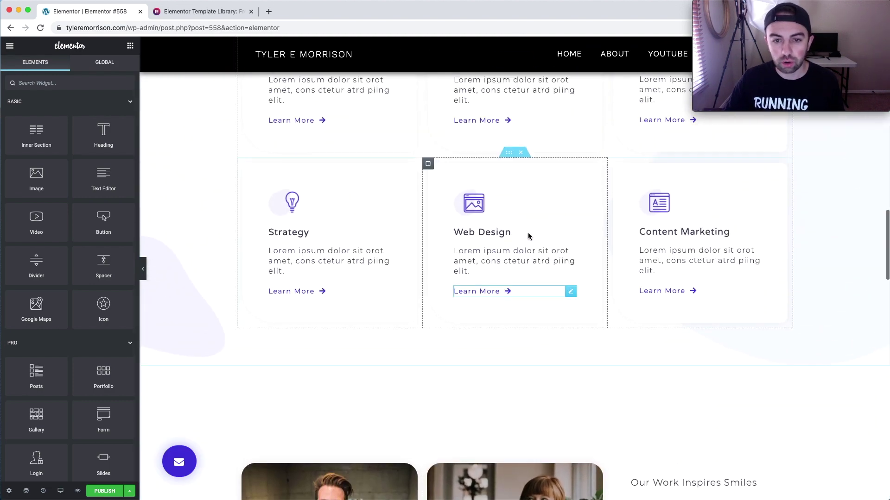
scroll(529, 237, "up", 10)
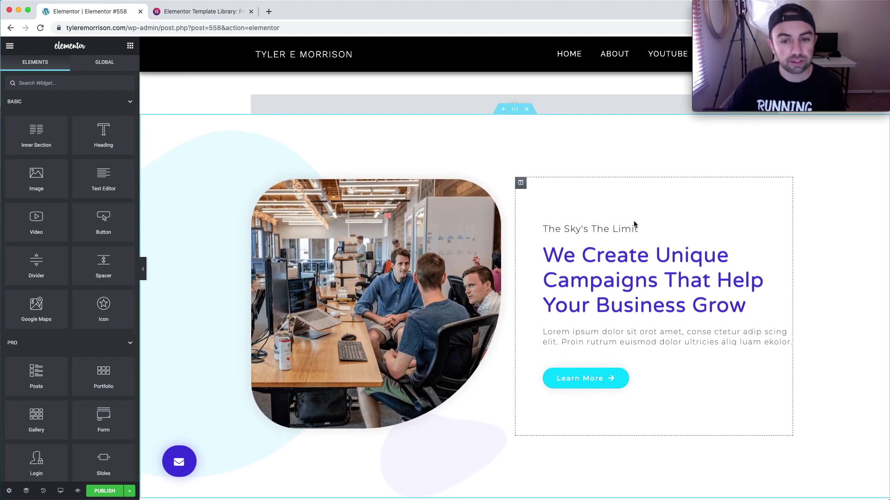
scroll(634, 224, "up", 10)
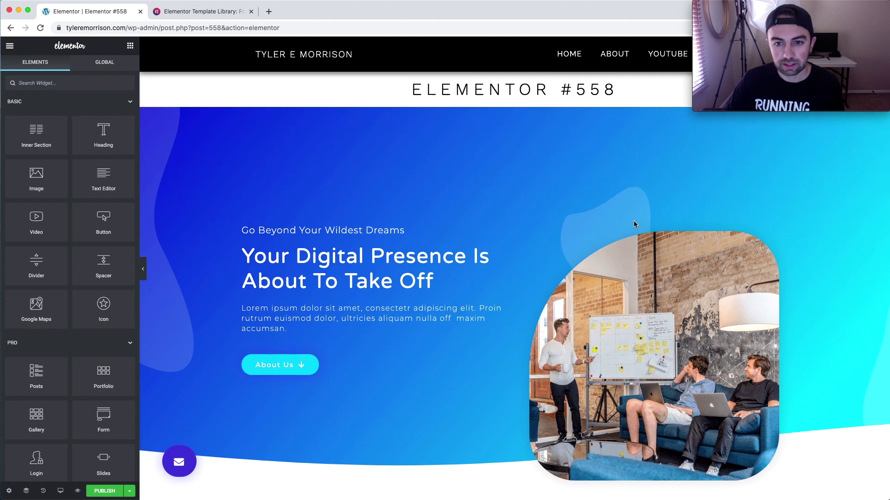
scroll(634, 224, "up", 1)
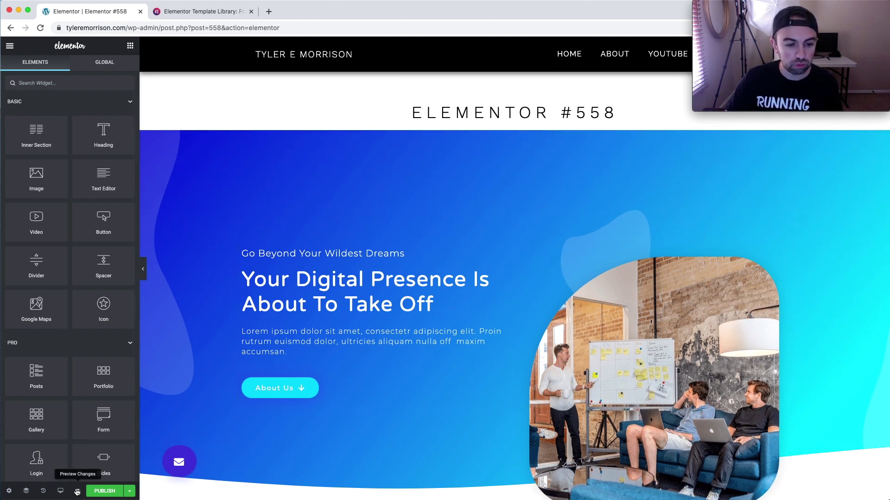
Preview the page at tablet width and scroll through it, then switch to the mobile layout.
left_click(60, 491)
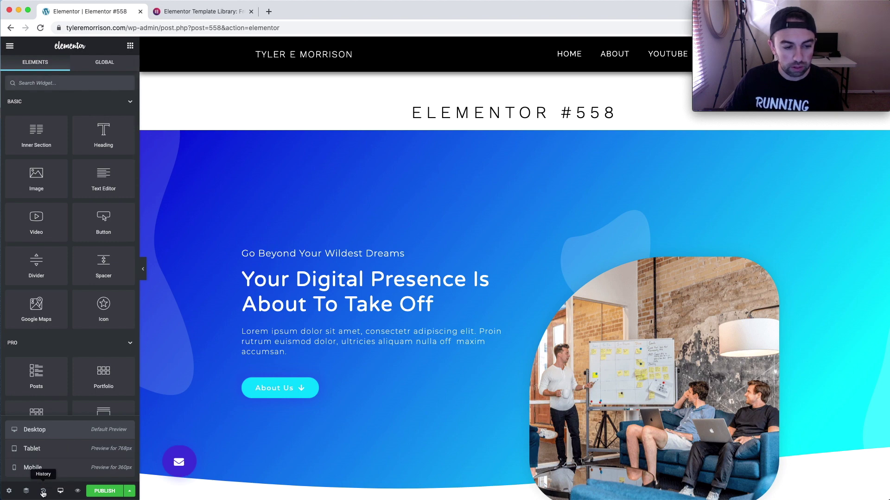
left_click(45, 450)
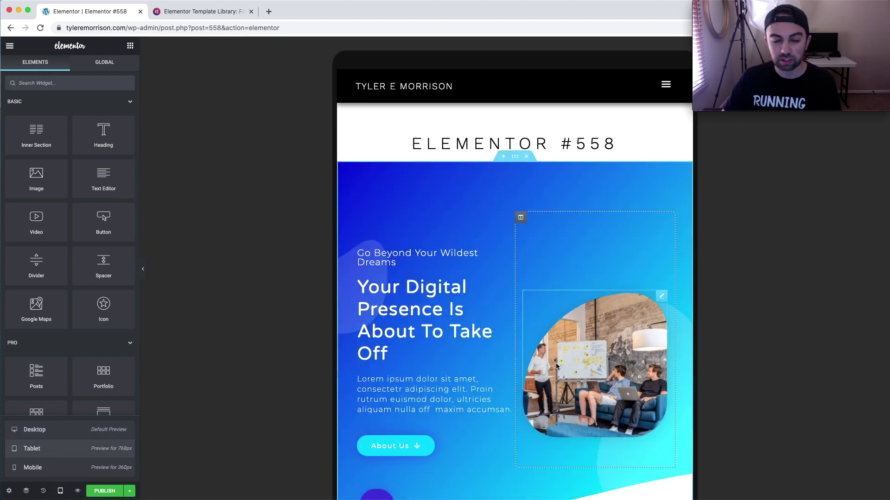
scroll(597, 325, "down", 10)
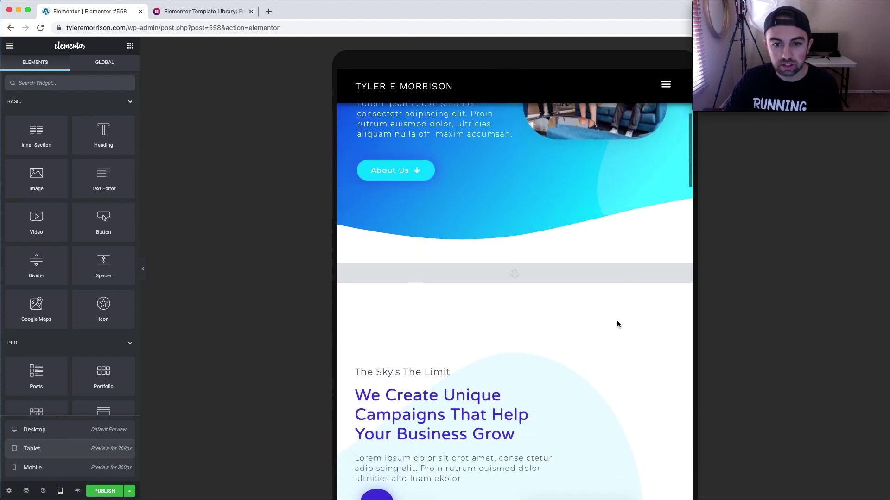
scroll(617, 322, "down", 8)
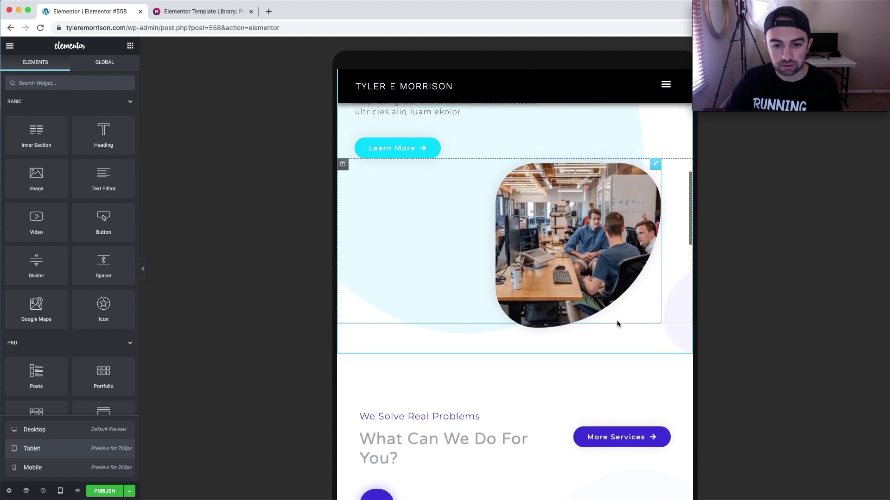
scroll(617, 323, "down", 10)
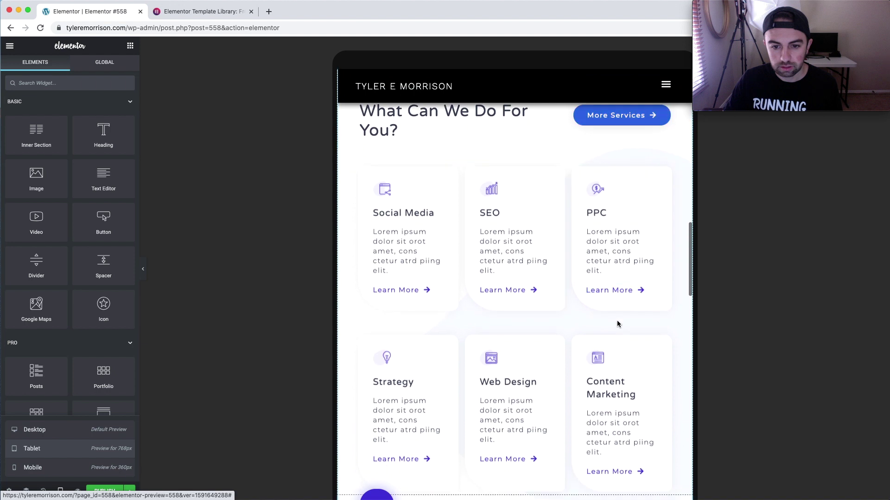
scroll(617, 324, "down", 8)
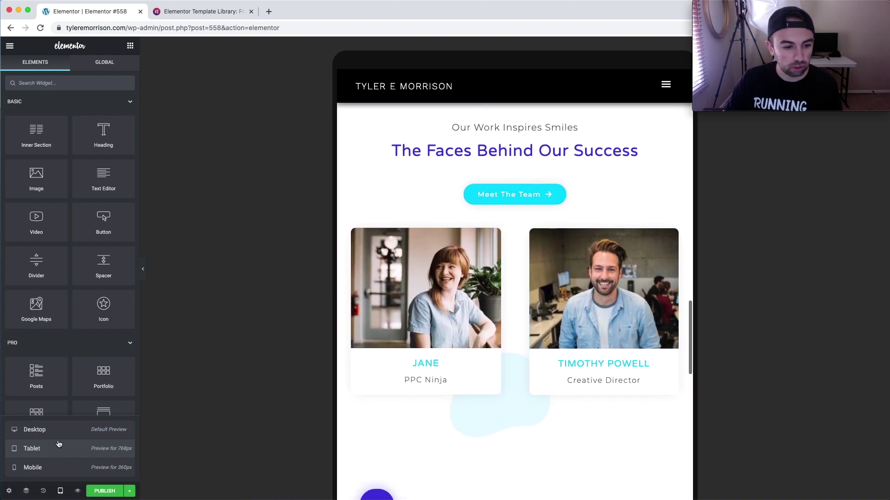
left_click(52, 470)
Scroll through the mobile preview, then switch the editor back to the desktop view.
scroll(539, 338, "up", 5)
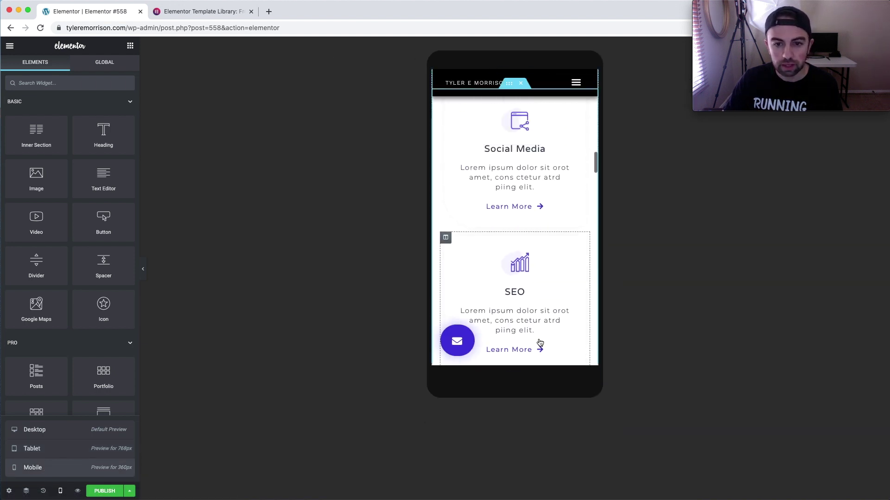
scroll(566, 313, "up", 10)
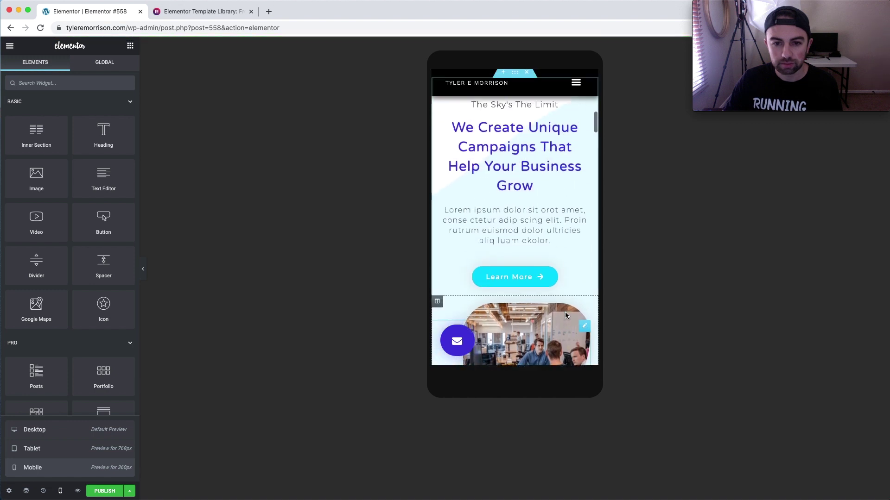
scroll(565, 312, "up", 10)
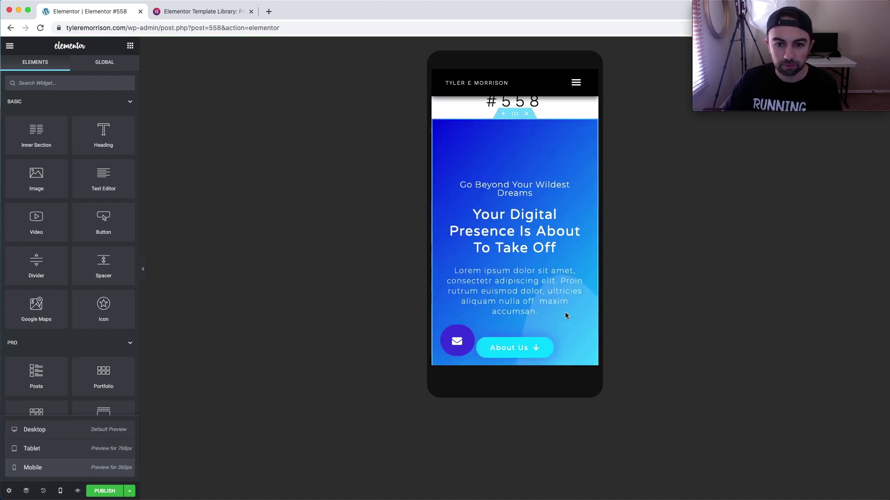
scroll(566, 315, "down", 5)
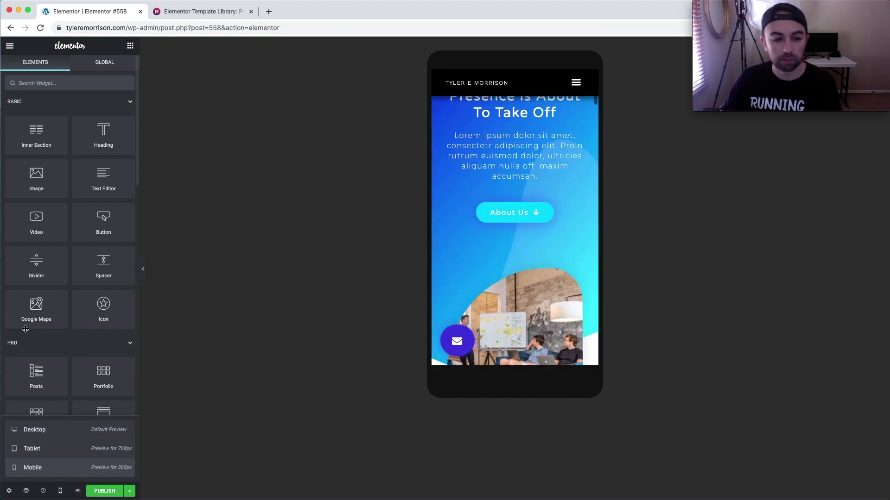
left_click(57, 430)
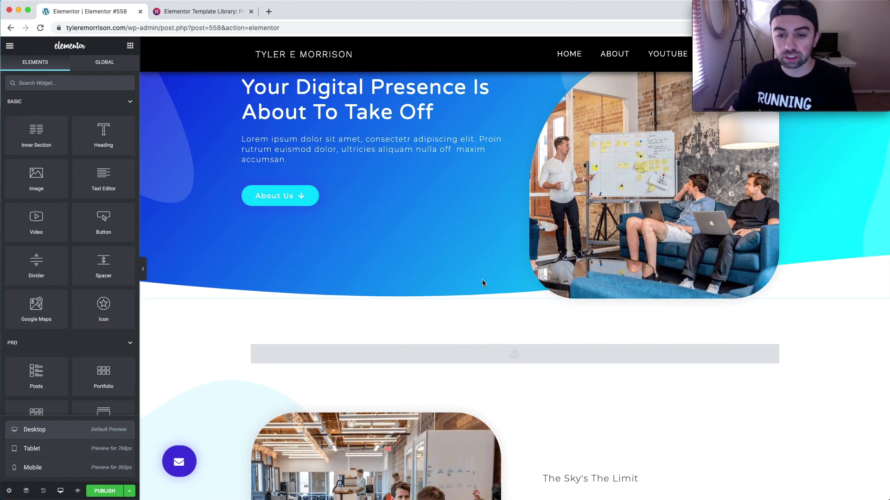
Delete the 'Your Digital Presence Is About To Take Off' hero section.
scroll(488, 269, "up", 5)
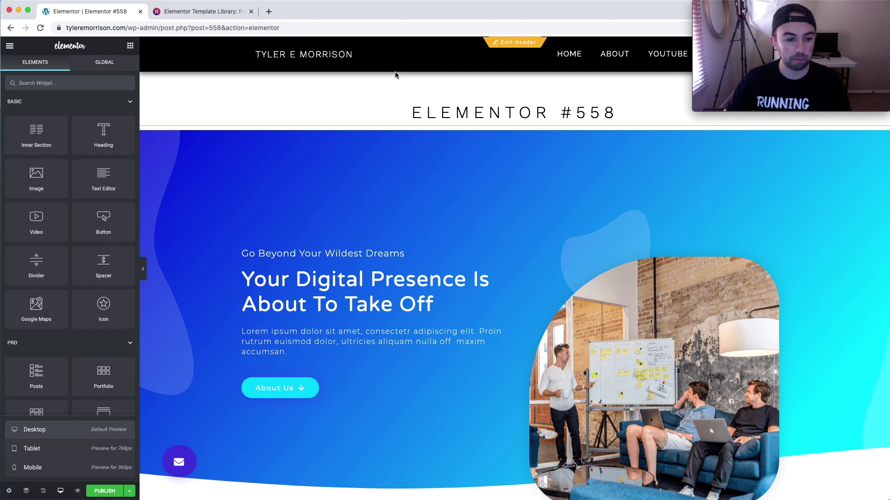
scroll(567, 179, "down", 5)
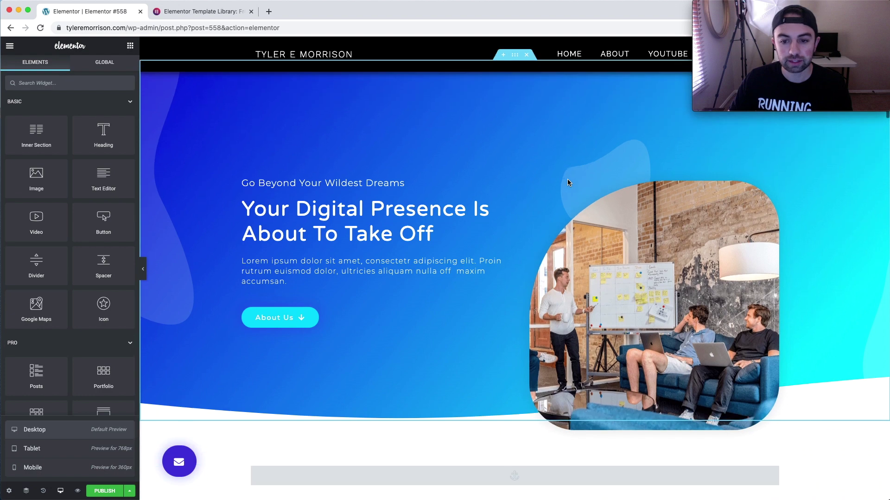
scroll(513, 169, "up", 5)
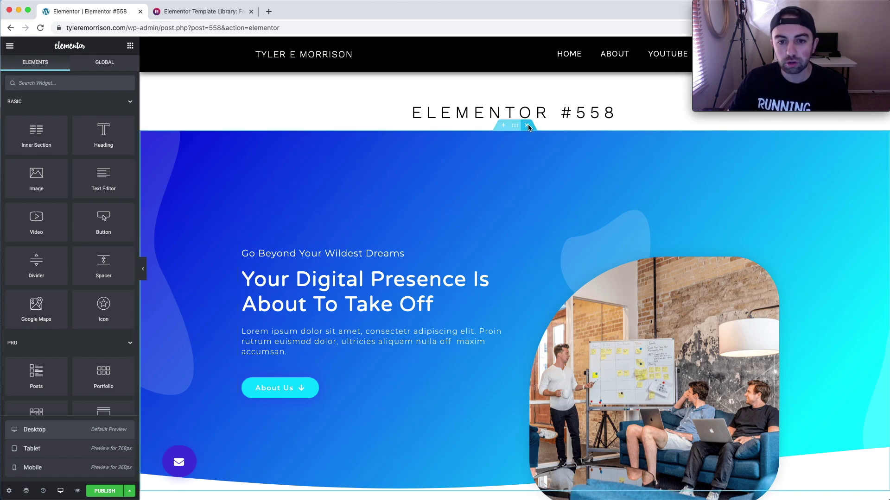
left_click(527, 125)
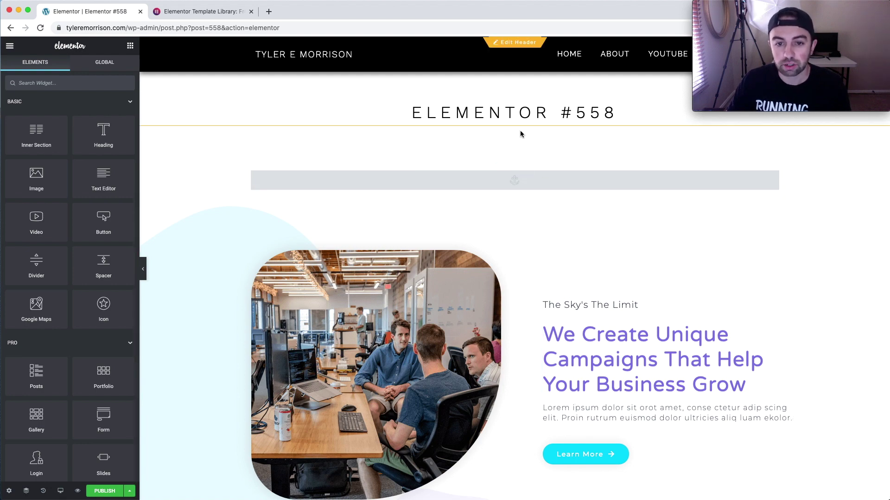
scroll(561, 214, "down", 20)
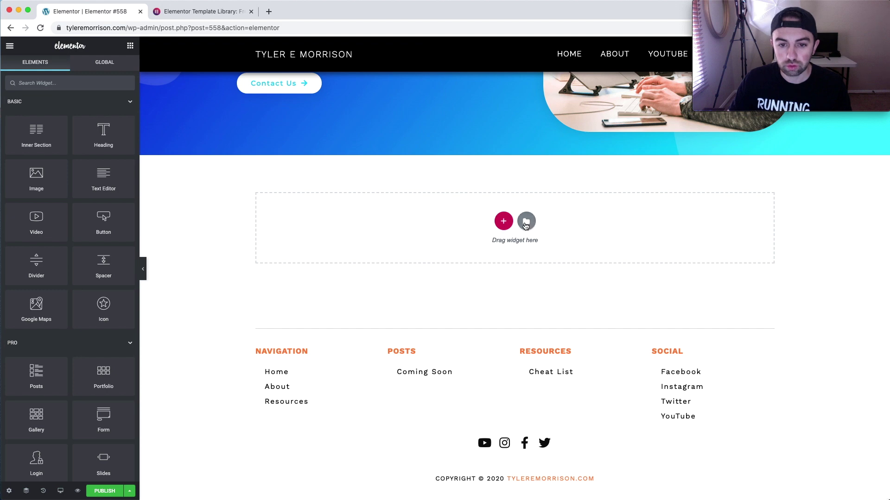
left_click(526, 222)
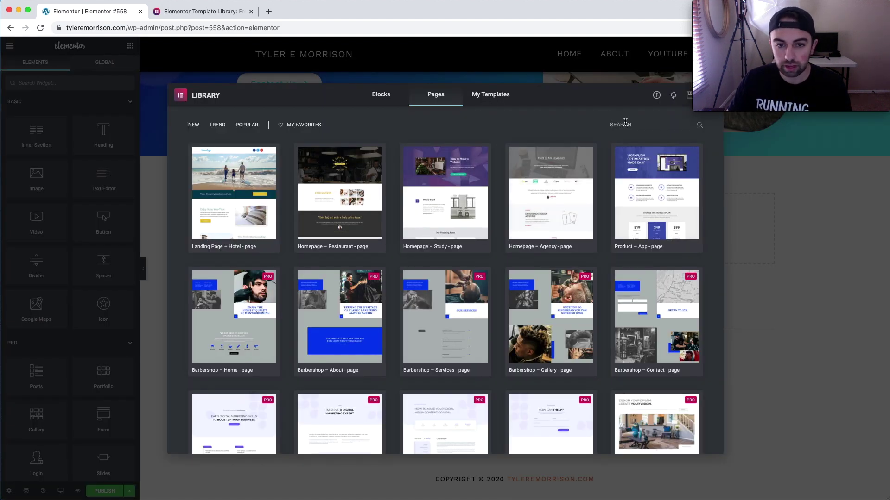
type("digit")
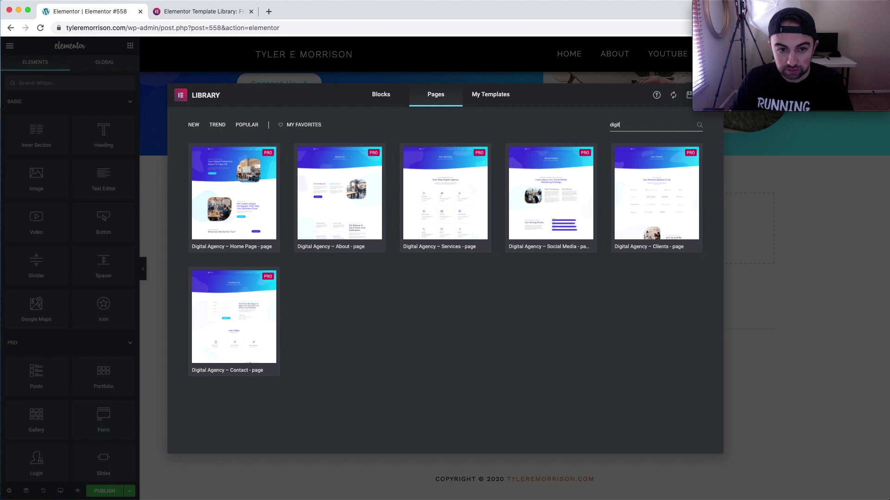
mouse_move(336, 255)
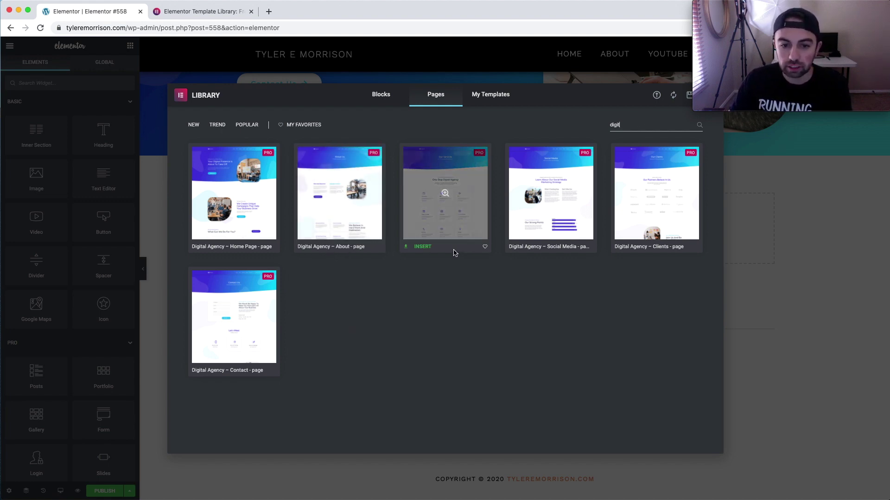
mouse_move(650, 251)
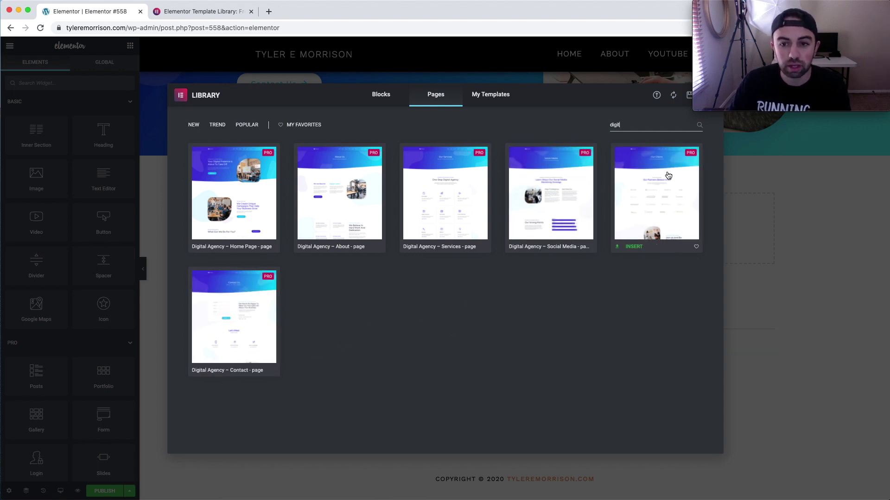
mouse_move(214, 374)
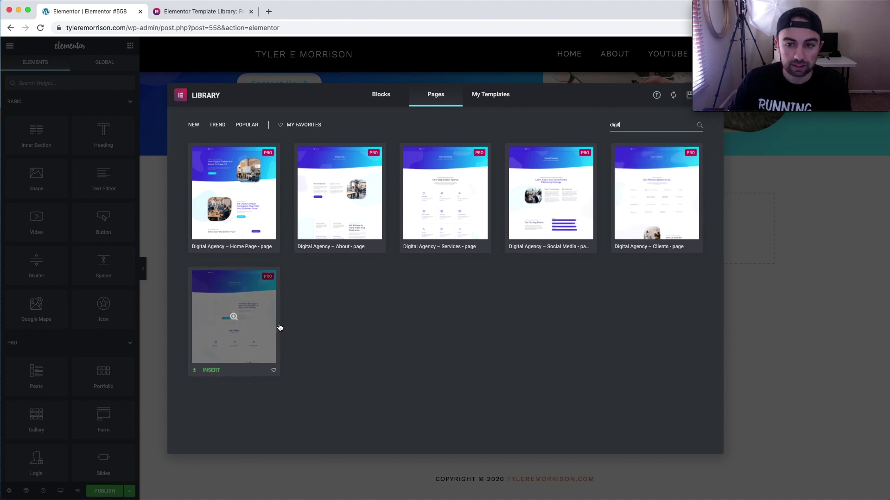
mouse_move(788, 74)
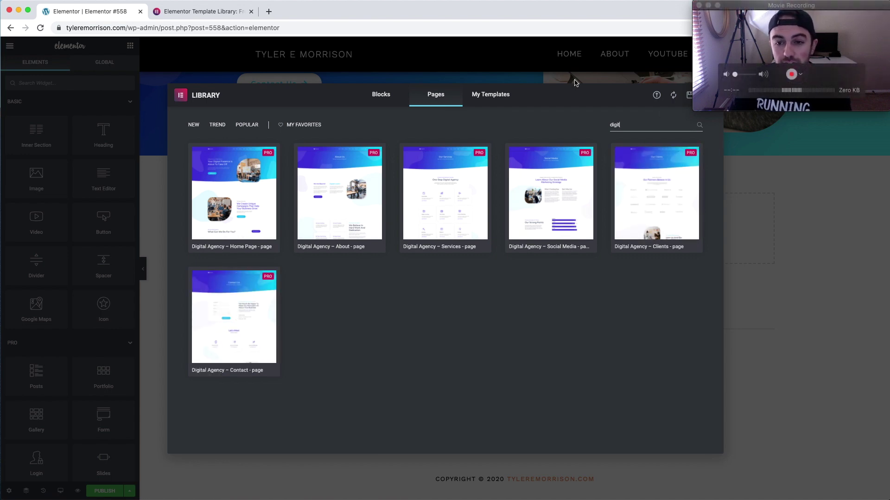
left_click(724, 204)
Scroll the canvas to bring 'The Sky's The Limit' campaigns section into view below the title.
left_click(809, 64)
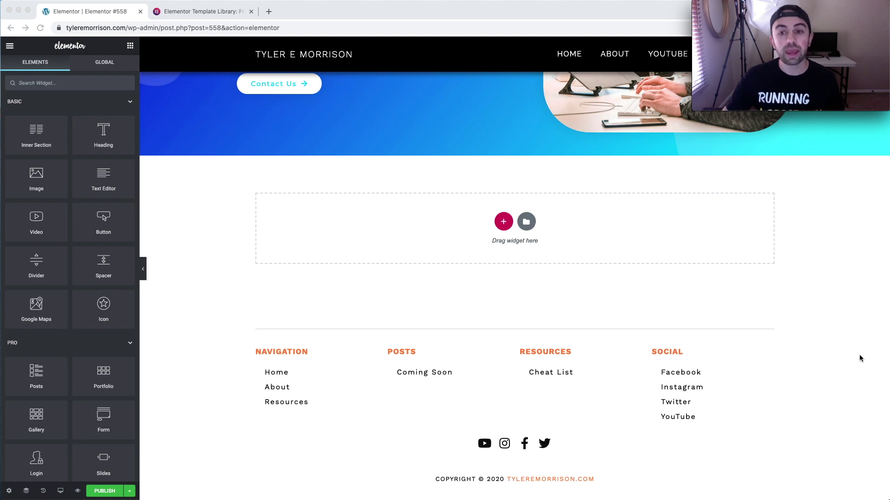
scroll(604, 267, "up", 20)
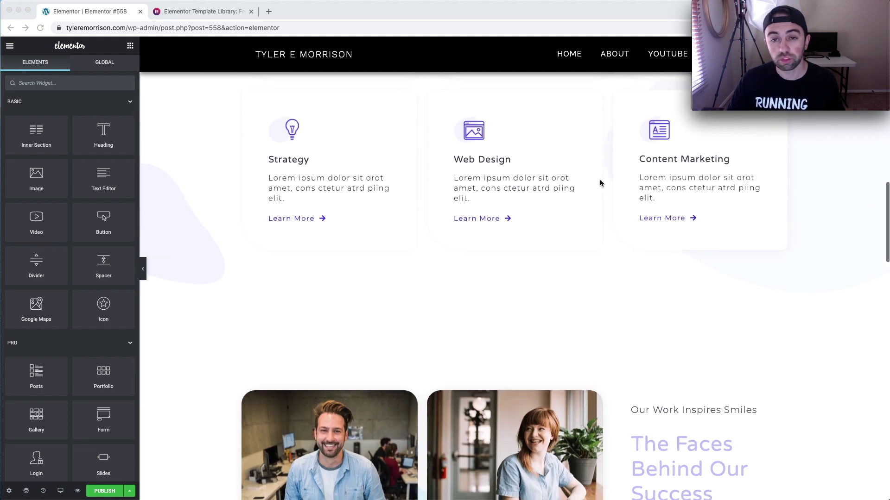
scroll(599, 182, "up", 1)
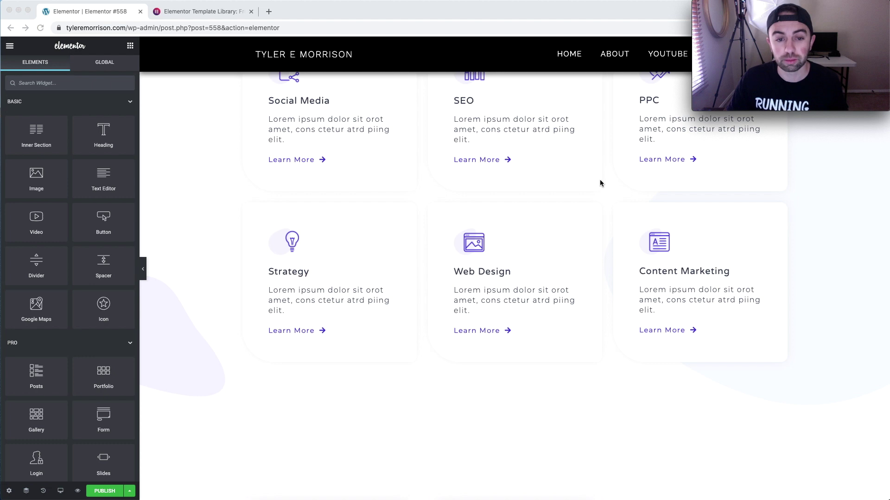
scroll(600, 180, "up", 15)
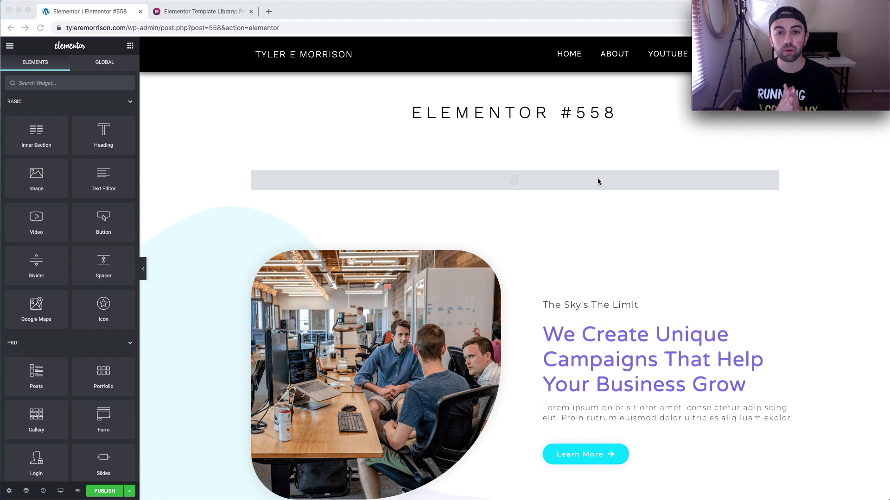
scroll(572, 179, "down", 7)
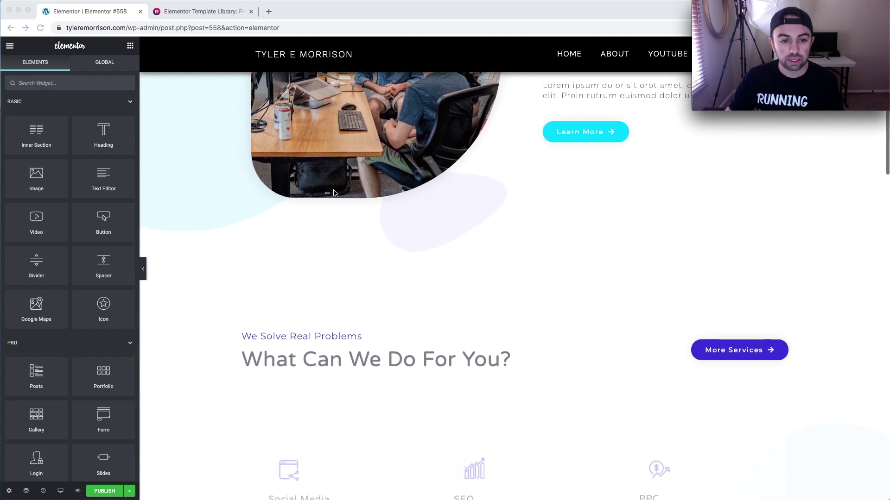
scroll(260, 201, "up", 7)
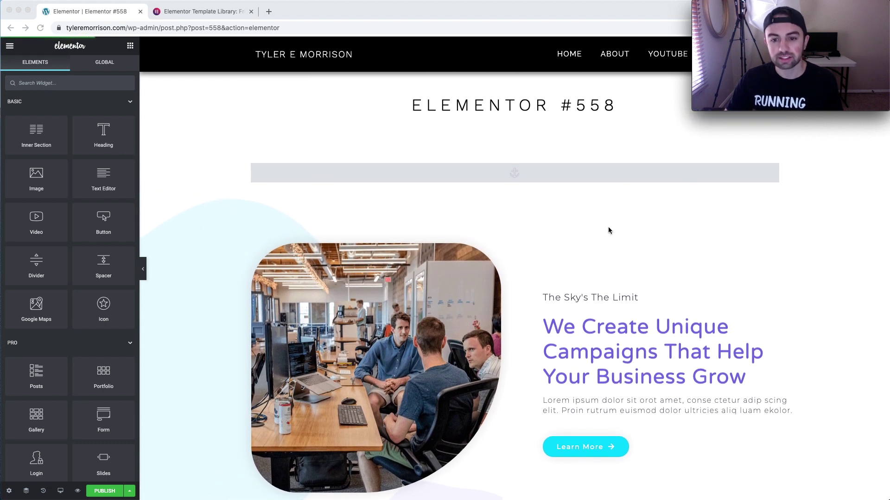
scroll(702, 338, "down", 2)
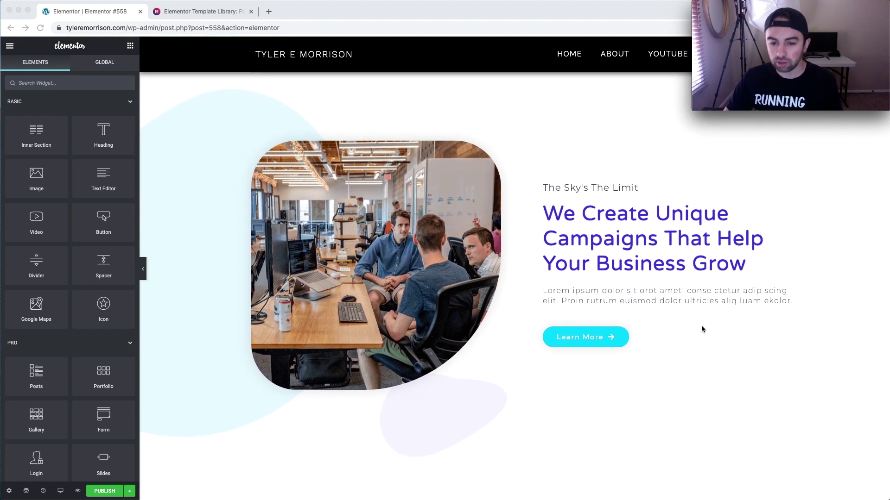
left_click(660, 356)
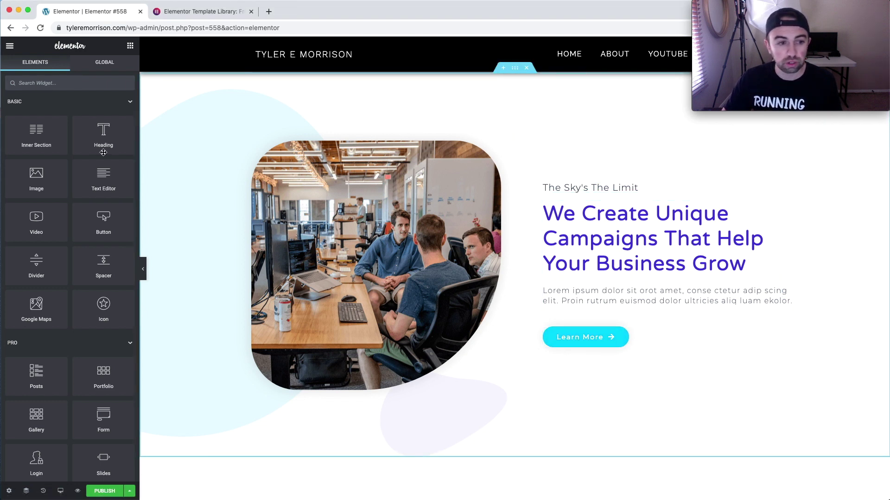
scroll(607, 299, "down", 6)
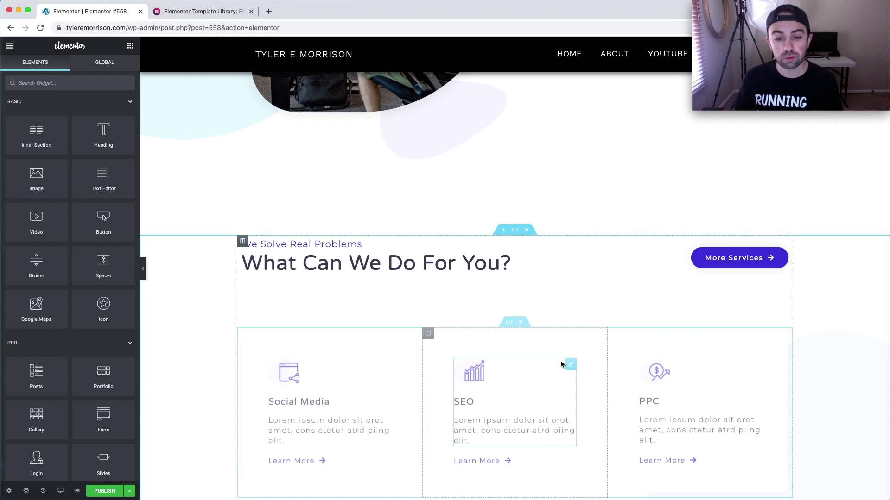
scroll(583, 307, "down", 8)
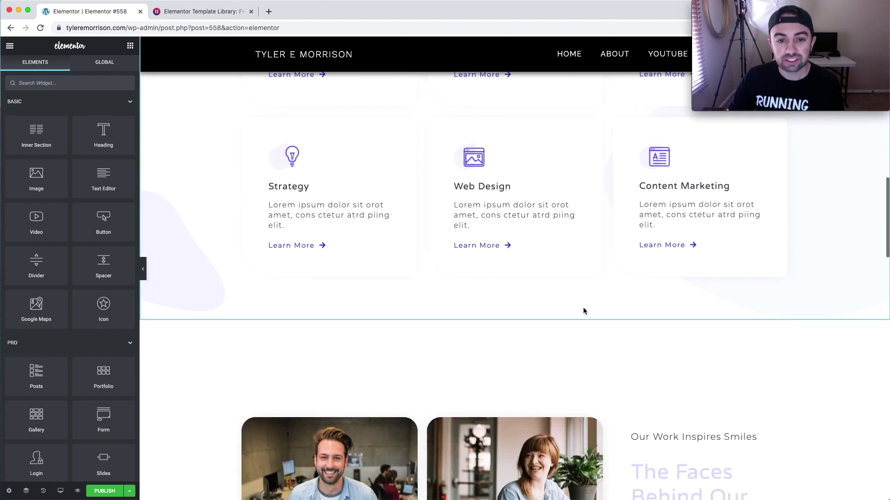
scroll(583, 308, "down", 6)
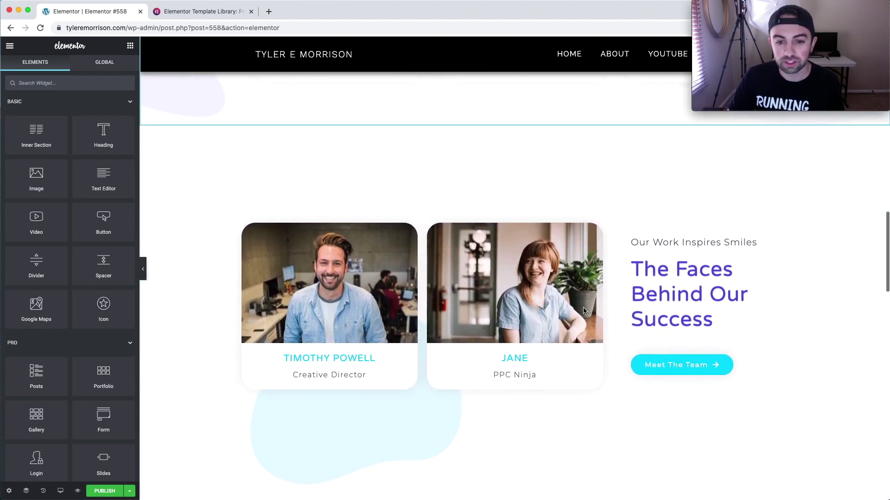
scroll(583, 308, "down", 1)
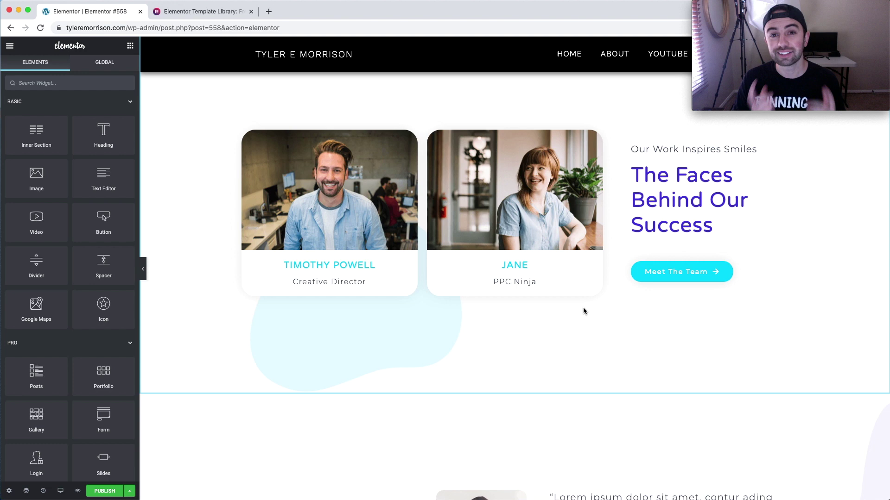
scroll(556, 290, "down", 12)
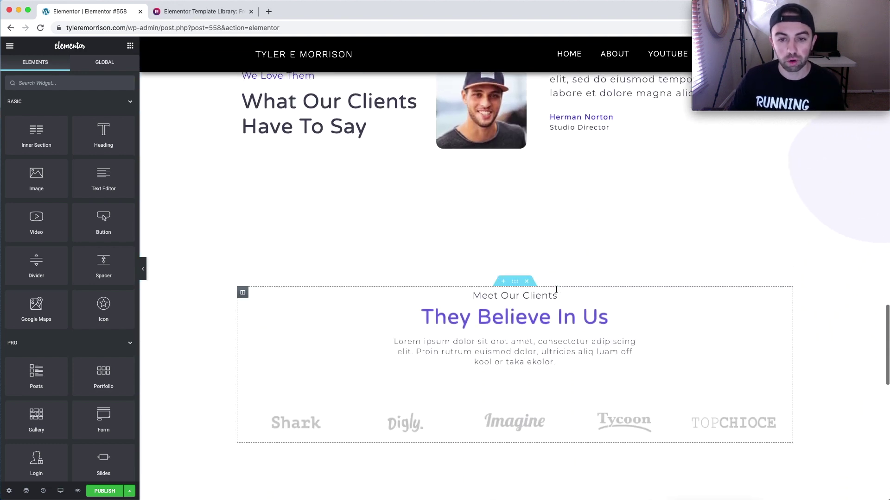
scroll(556, 290, "down", 15)
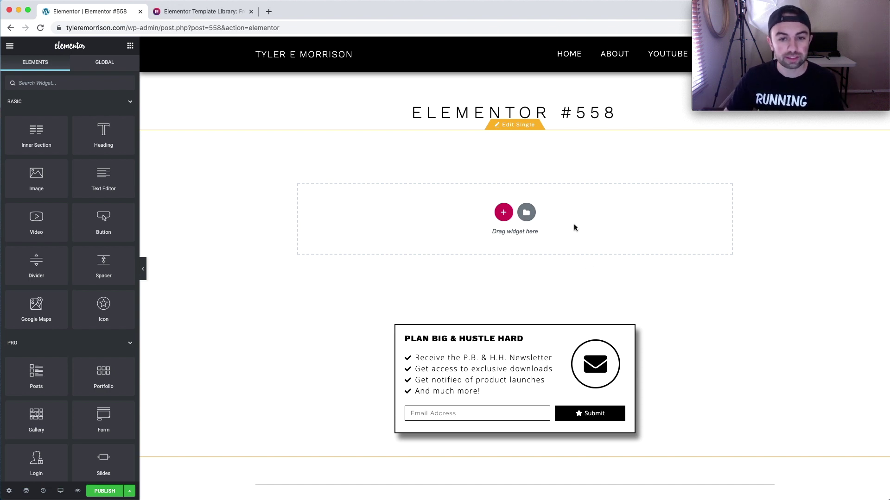
Search the page templates for 'dig' and insert the Digital Agency Home template.
left_click(527, 215)
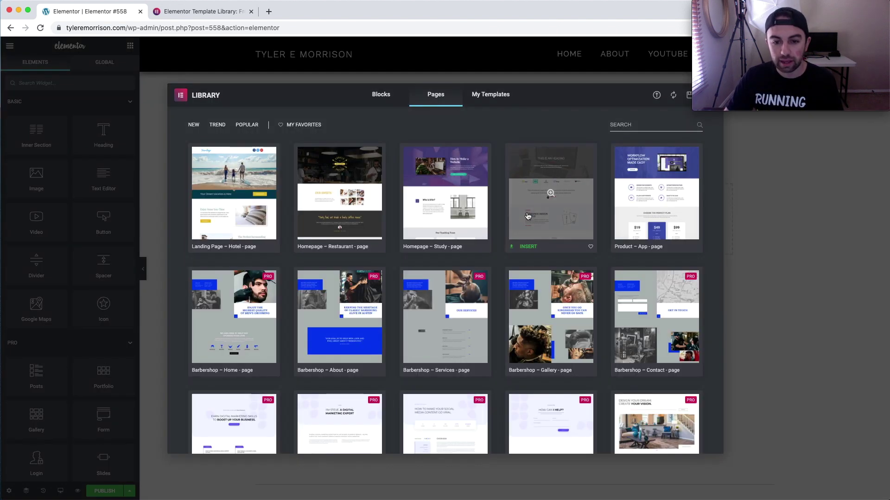
left_click(669, 126)
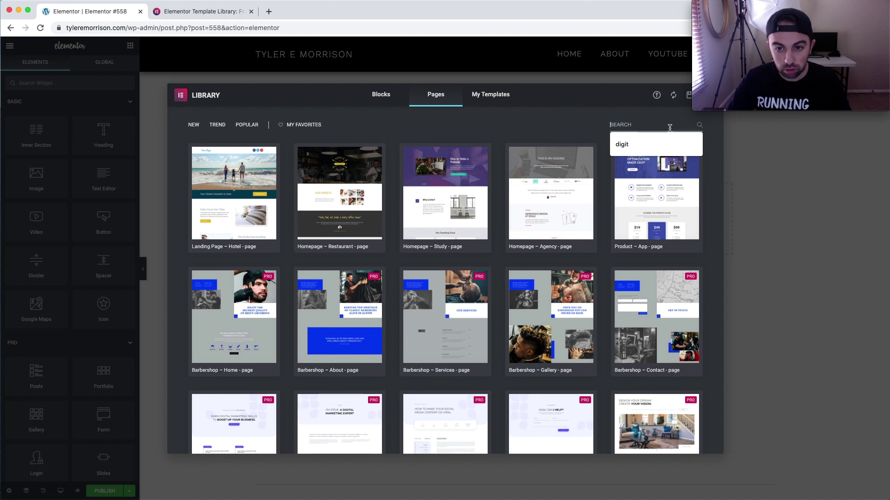
type("dig")
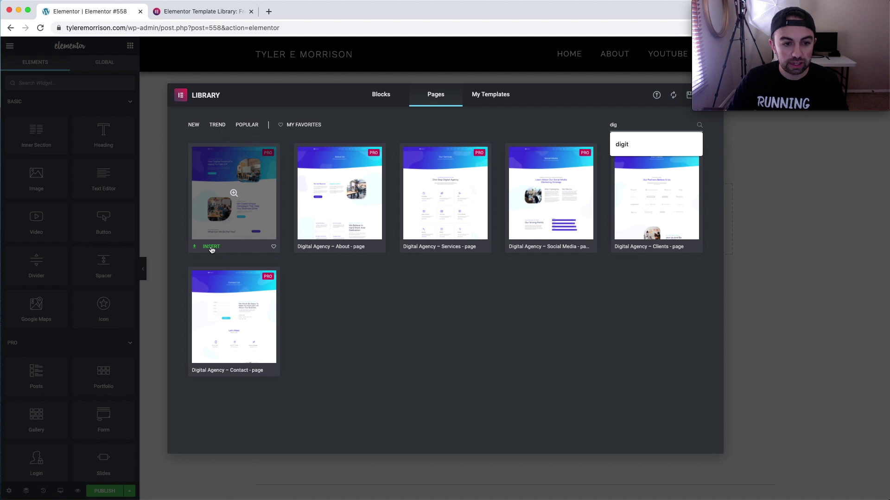
left_click(211, 249)
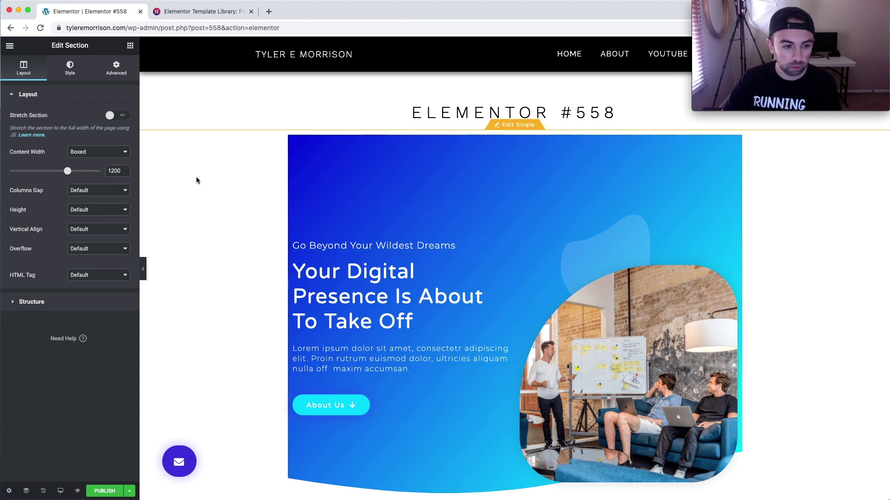
Set the Page Layout in page settings to Elementor Canvas.
left_click(9, 490)
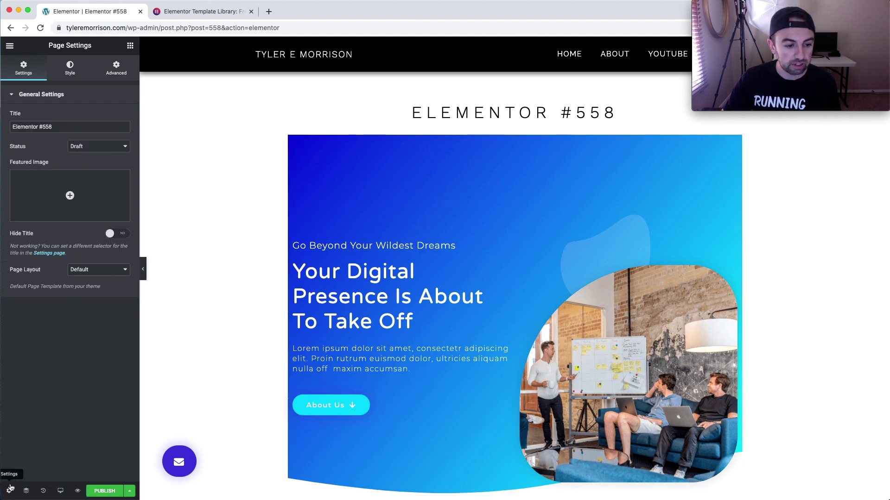
left_click(92, 272)
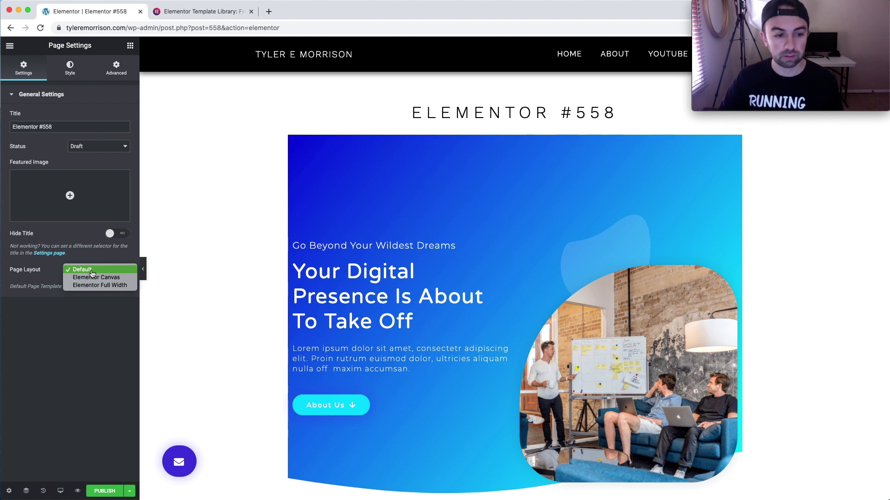
left_click(120, 278)
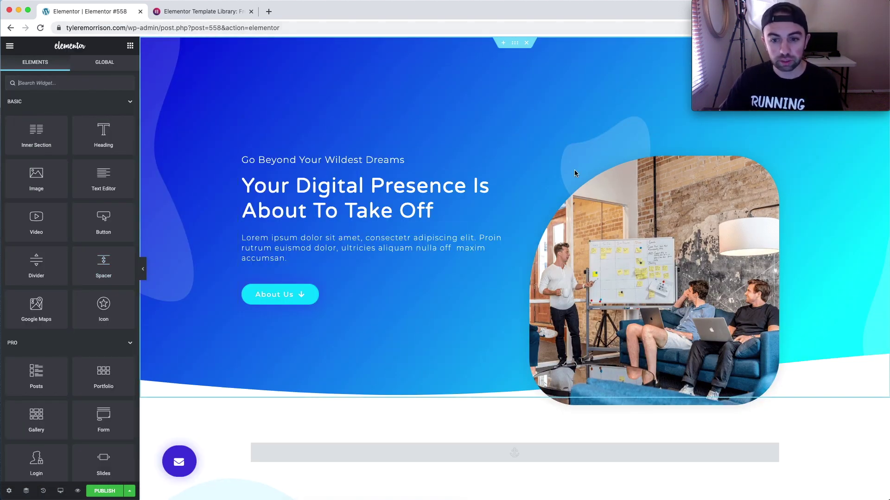
scroll(541, 226, "down", 5)
scroll(541, 224, "down", 20)
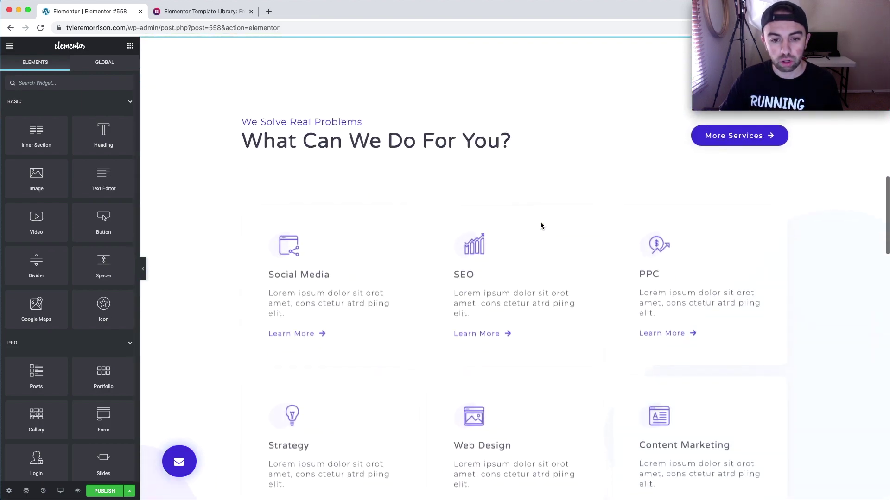
scroll(540, 225, "down", 10)
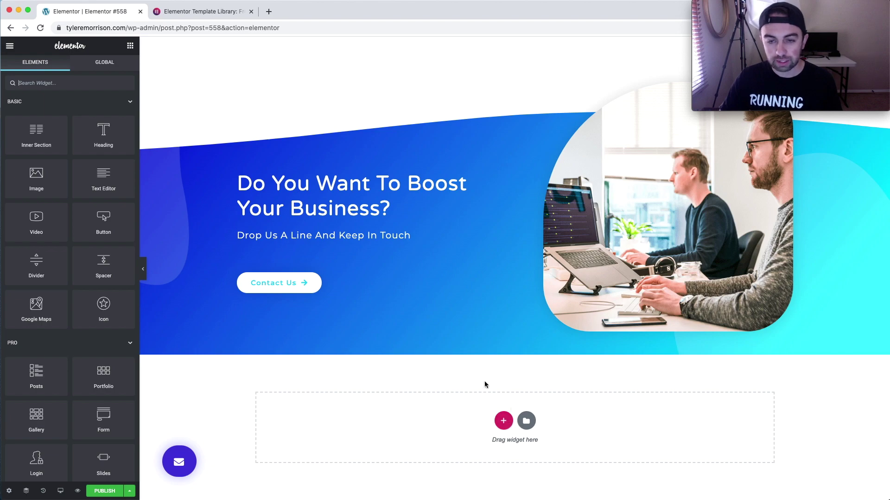
scroll(521, 338, "up", 10)
scroll(514, 316, "up", 15)
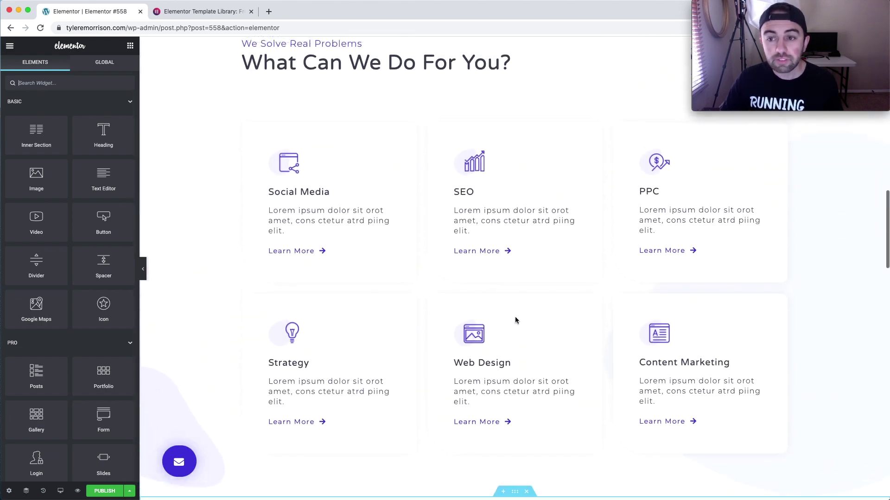
scroll(515, 315, "down", 15)
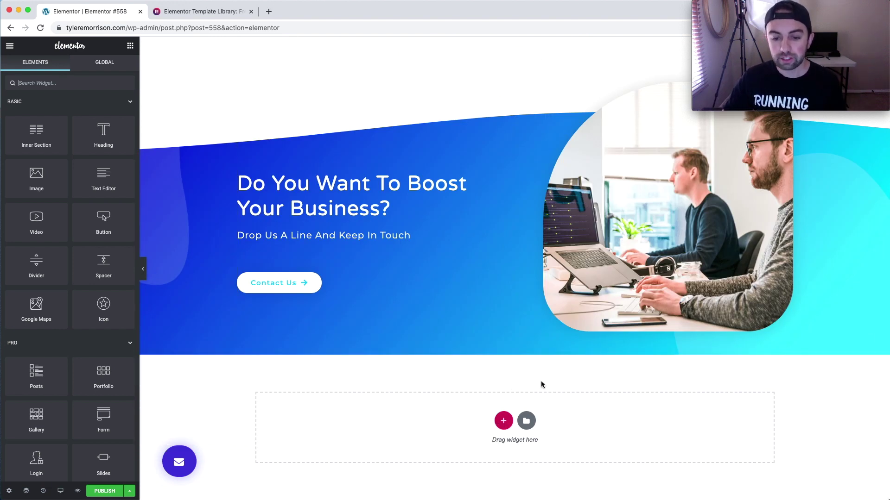
scroll(541, 385, "up", 15)
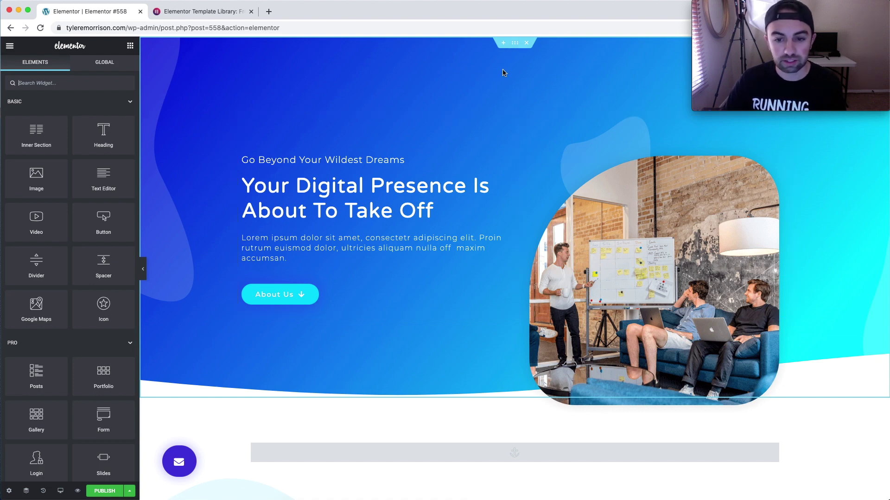
scroll(565, 87, "down", 20)
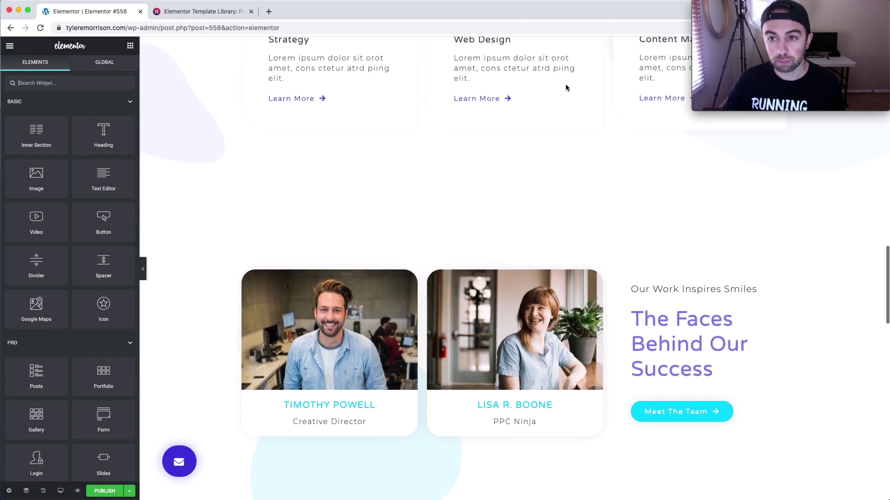
scroll(565, 85, "down", 5)
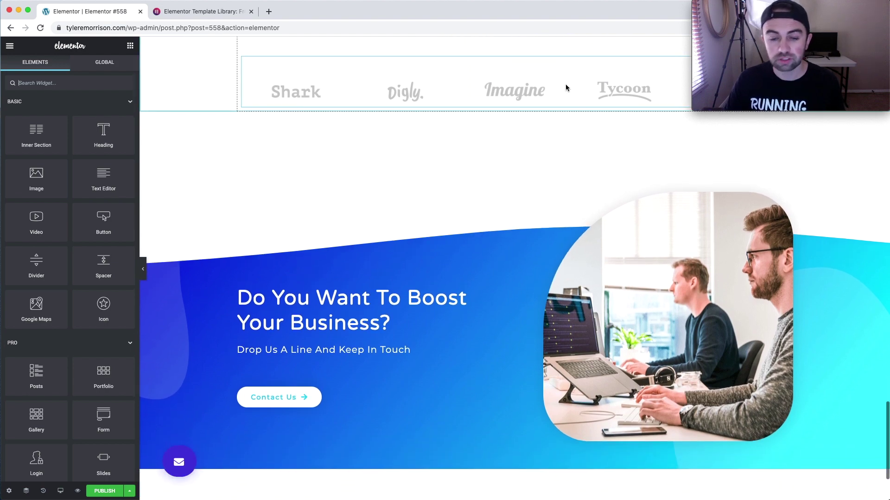
scroll(566, 87, "down", 4)
scroll(565, 88, "up", 15)
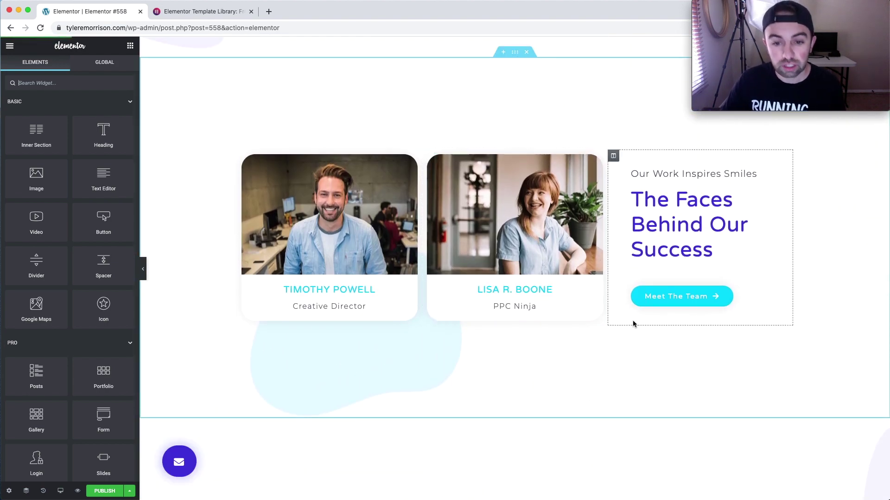
scroll(601, 240, "up", 15)
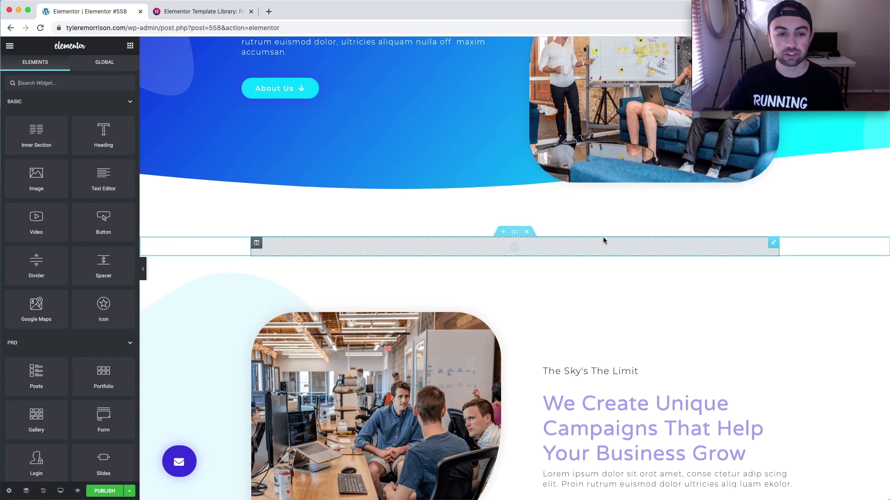
scroll(603, 240, "up", 5)
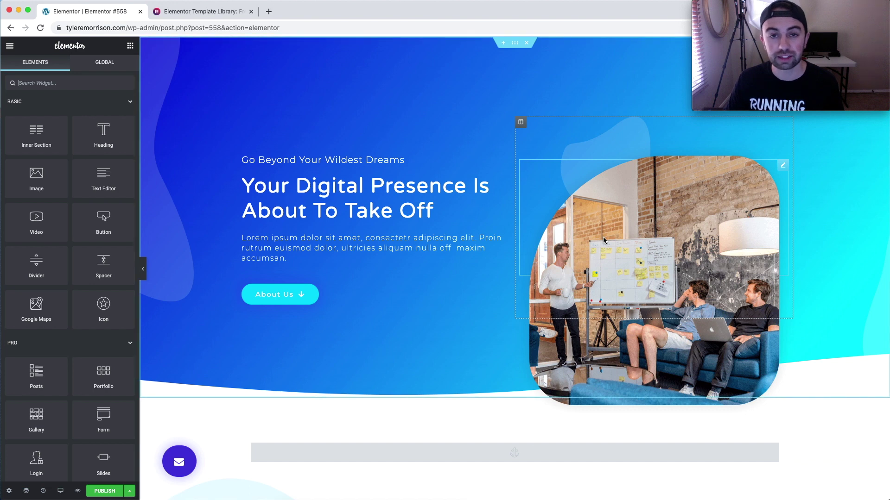